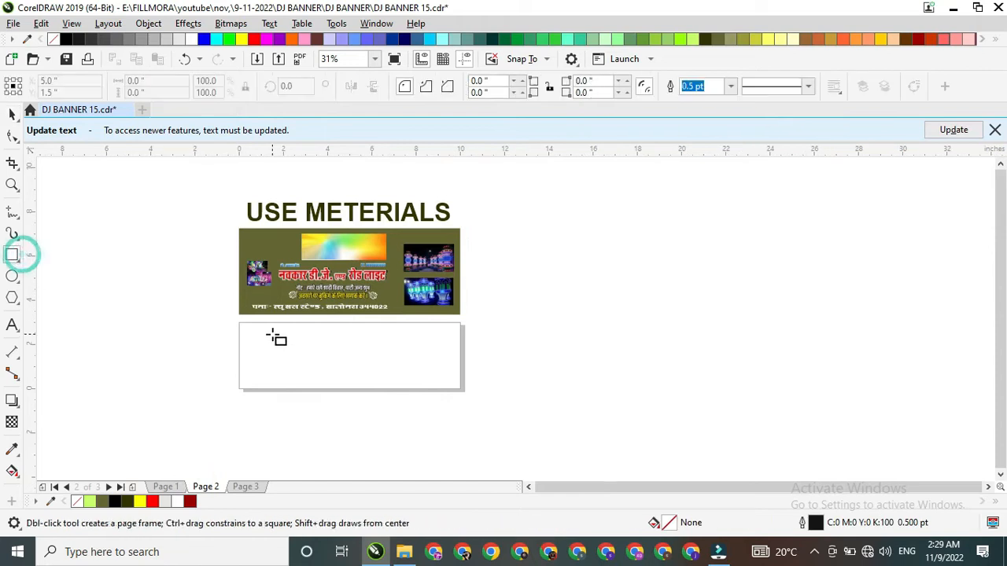
Step: Draw a rectangle 10 in wide and 3 in high and centre it on the page
click(172, 84)
text(10)
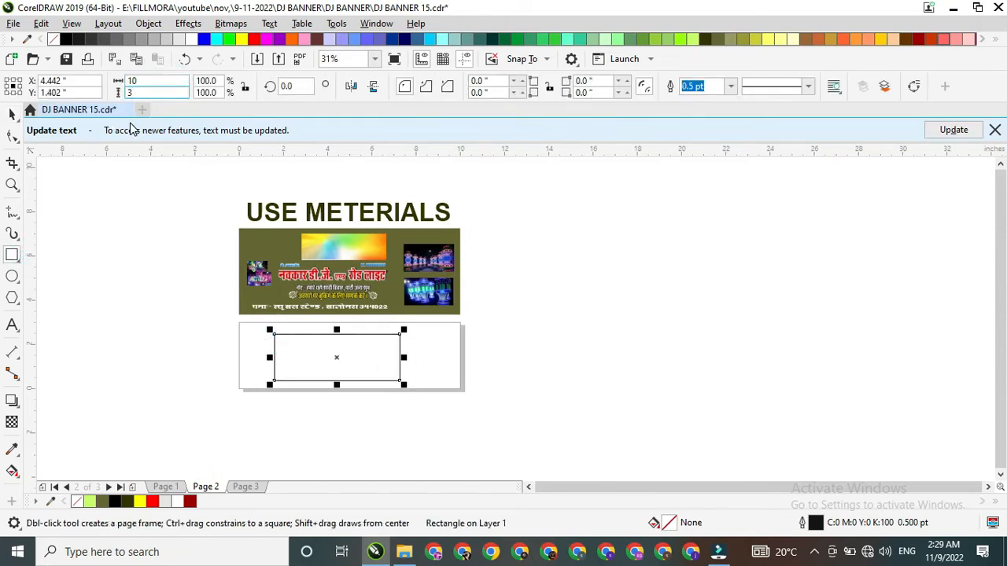
key(Return)
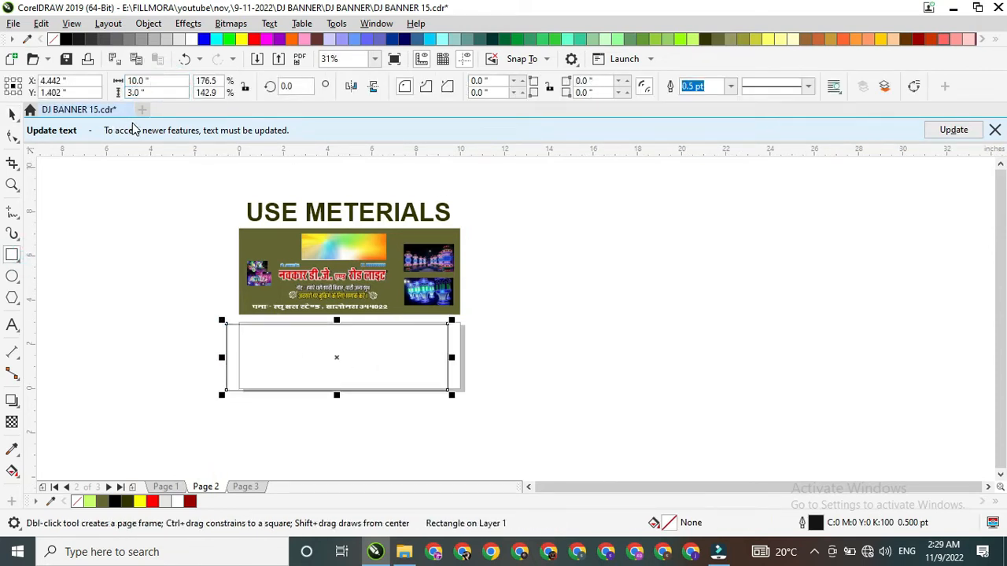
click(11, 116)
key(p)
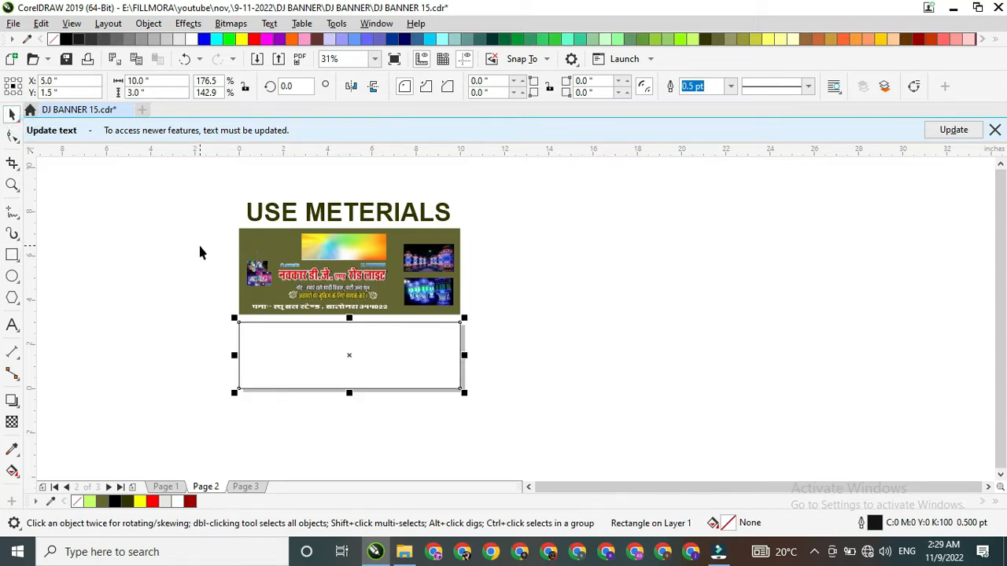
Step: PowerClip the multicoloured gradient image from the materials block inside the 10 × 3 in rectangle
click(200, 252)
right_click(311, 283)
click(346, 279)
click(340, 331)
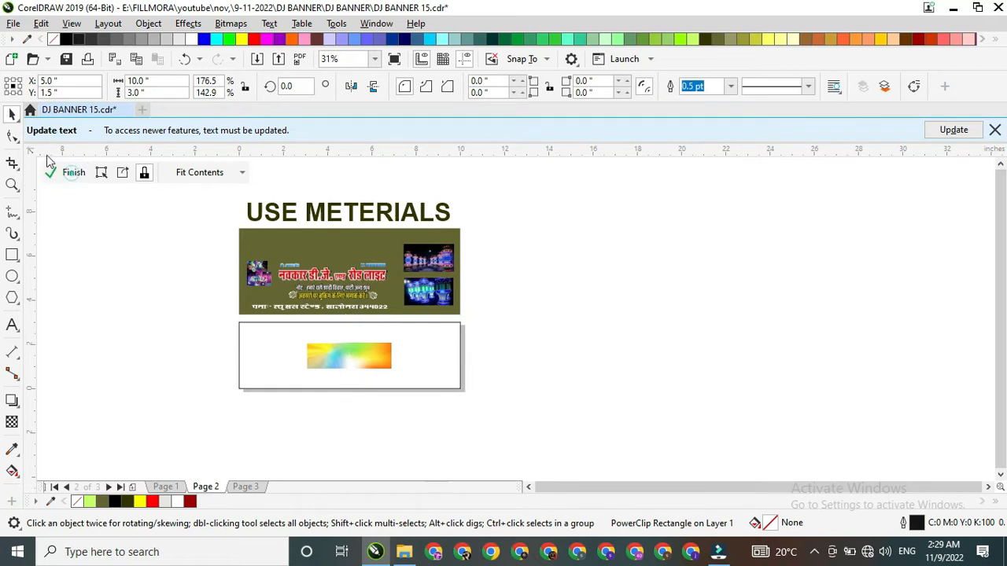
Step: Enlarge the clipped gradient image to about 10 × 3.15 in so it fills the banner frame, and finish editing its contents
click(358, 368)
drag(398, 338, 465, 301)
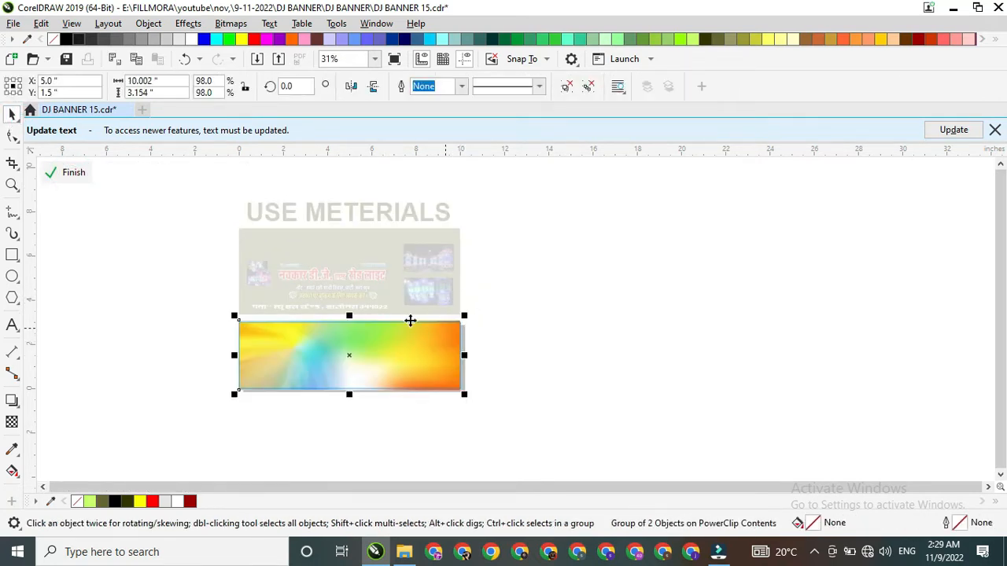
click(74, 173)
Step: Draw a full-height rectangle about 2.5 × 3 in over the left end of the gradient banner
scroll(283, 332, up, 1)
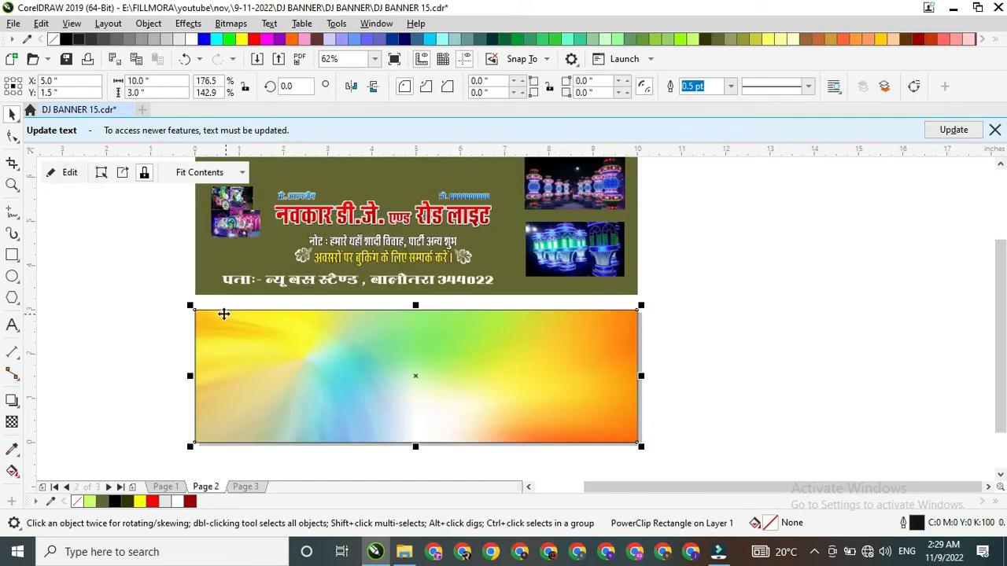
click(12, 255)
drag(194, 309, 307, 443)
click(12, 112)
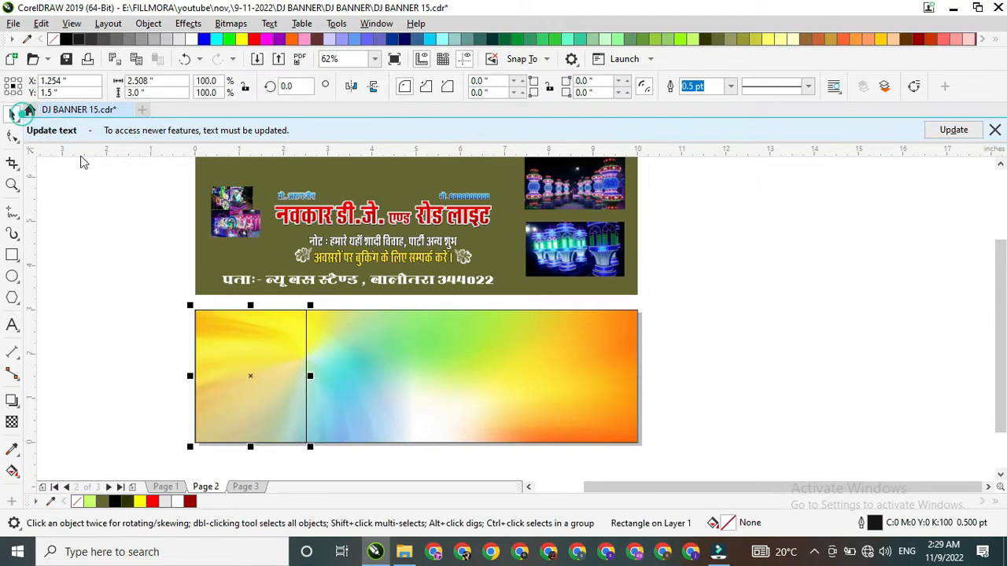
Step: Convert the small rectangle to curves and slant its right edge by moving the upper node left and the lower node 0.333 in right
key(ctrl+q)
click(278, 323)
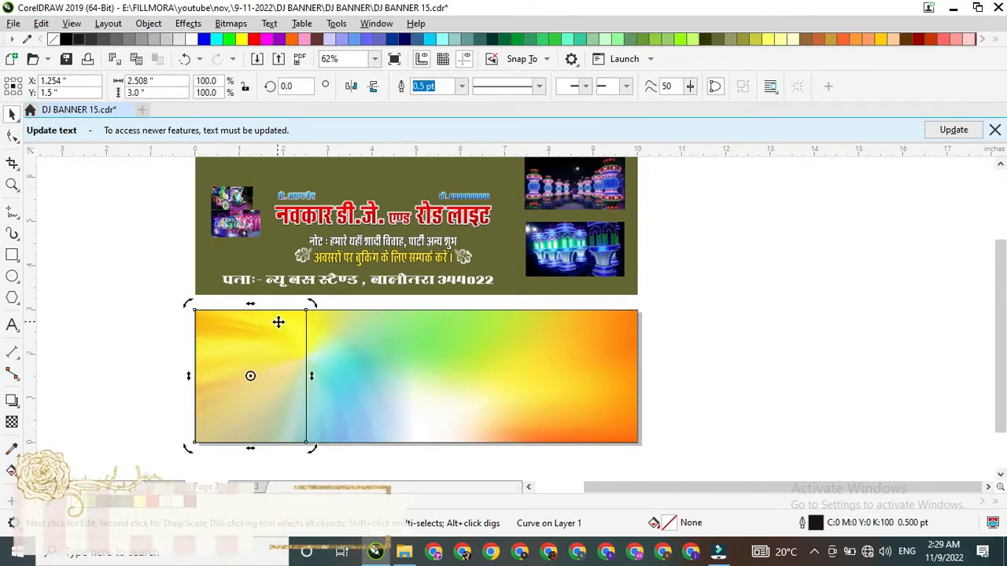
double_click(306, 315)
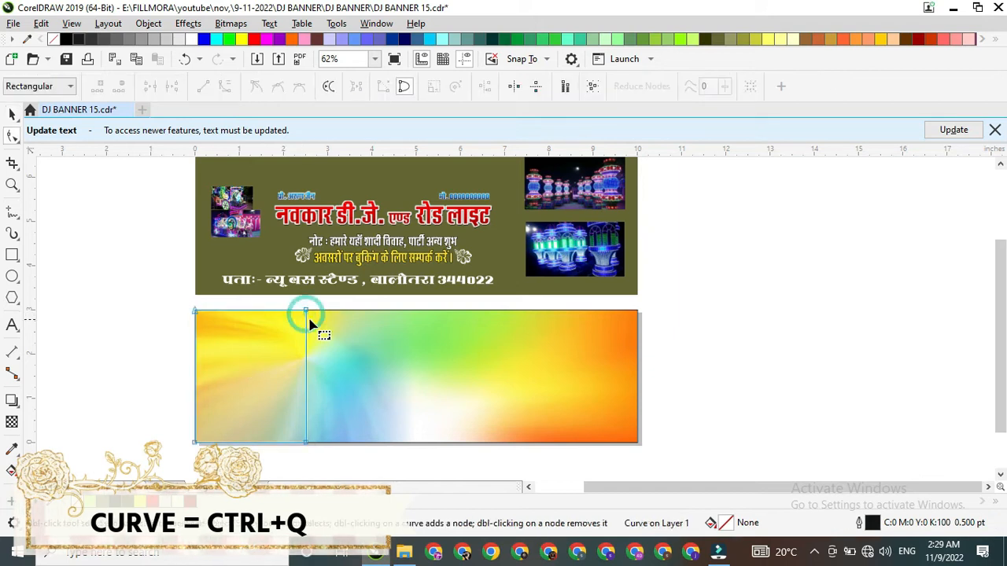
key(Delete)
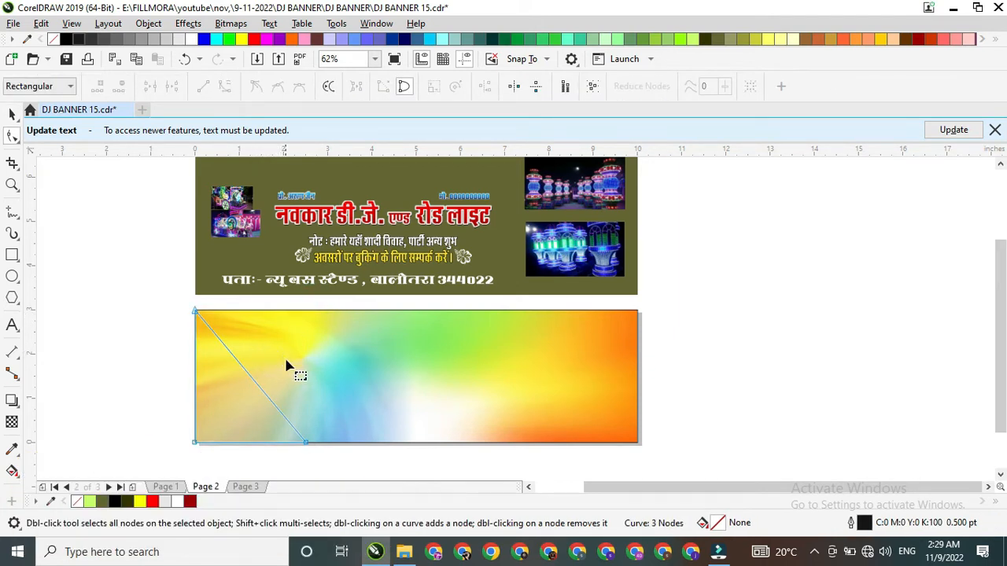
key(ctrl+z)
click(307, 313)
drag(305, 312, 272, 313)
drag(307, 445, 321, 443)
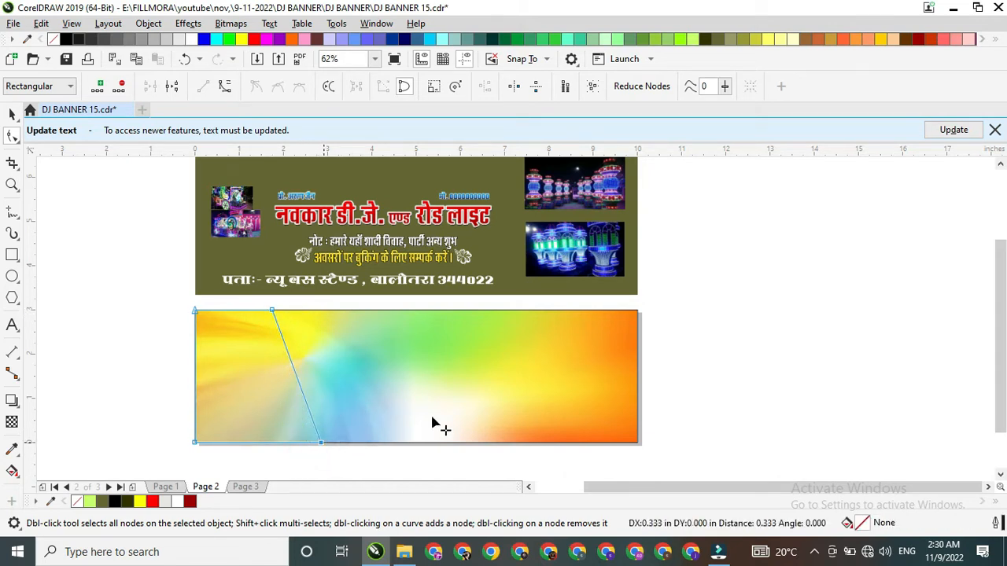
click(12, 114)
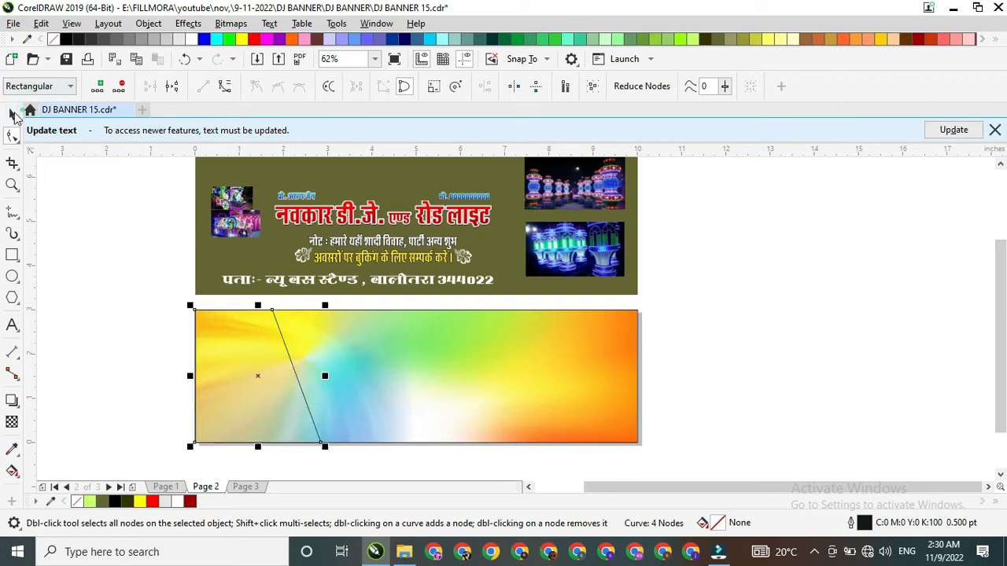
Step: Group the two carriage photos at the left of the materials block and move the group onto the slanted shape
click(234, 211)
scroll(234, 211, up, 5)
scroll(306, 275, down, 2)
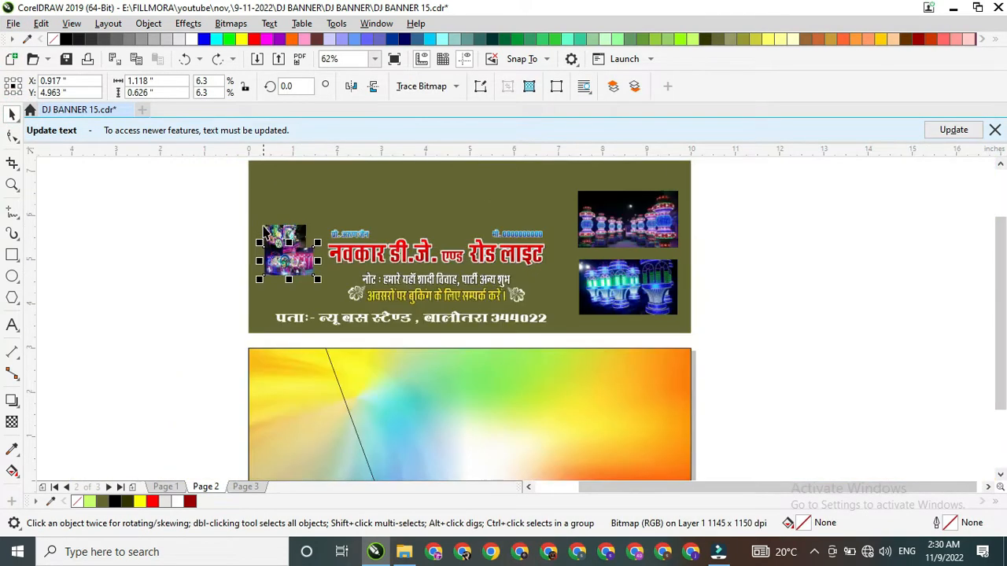
shift+click(275, 234)
scroll(261, 211, down, 2)
key(ctrl+g)
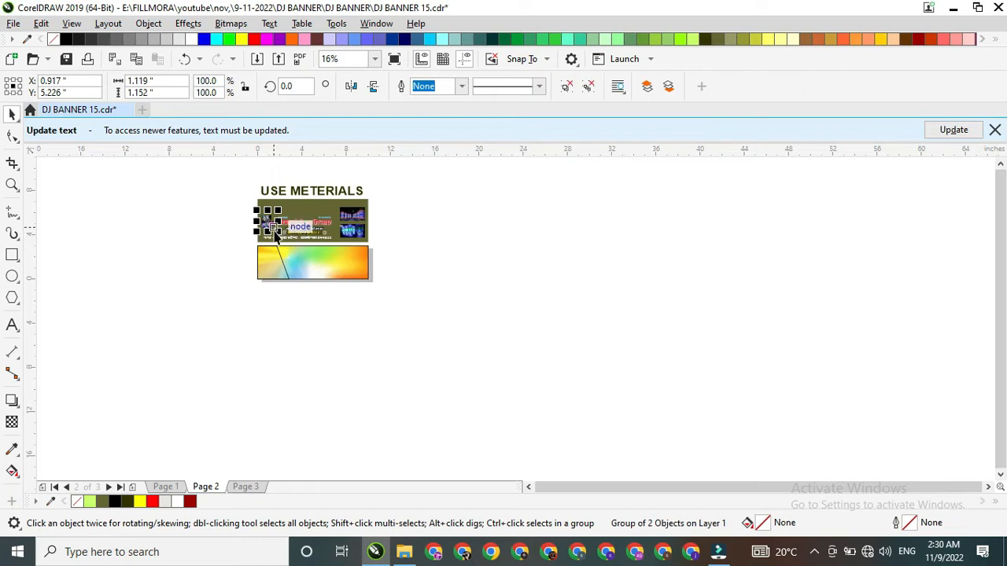
scroll(276, 228, up, 2)
drag(280, 221, 291, 353)
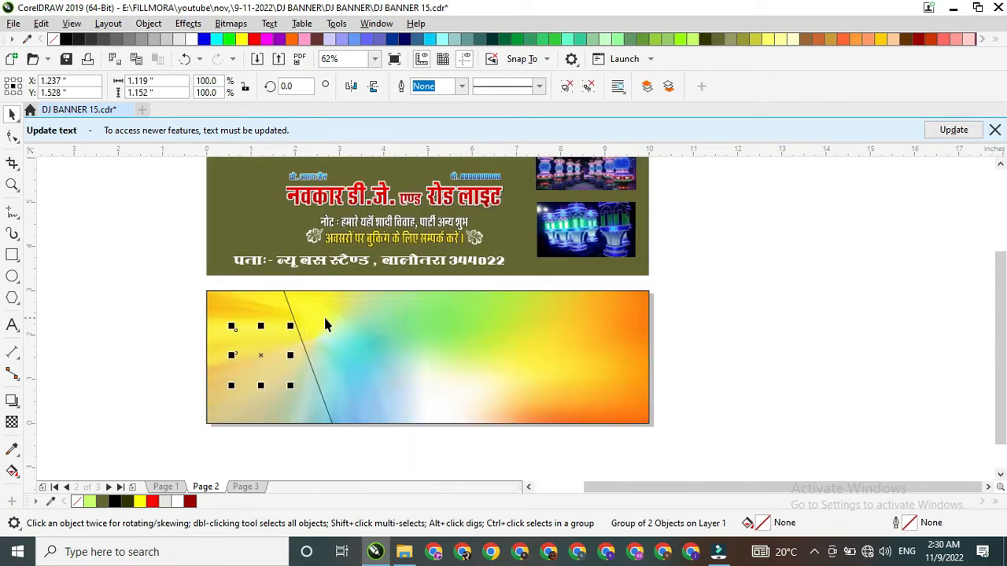
Step: Change the stacking order so the grouped carriage photos lie in front of the gradient banner
scroll(657, 165, up, 3)
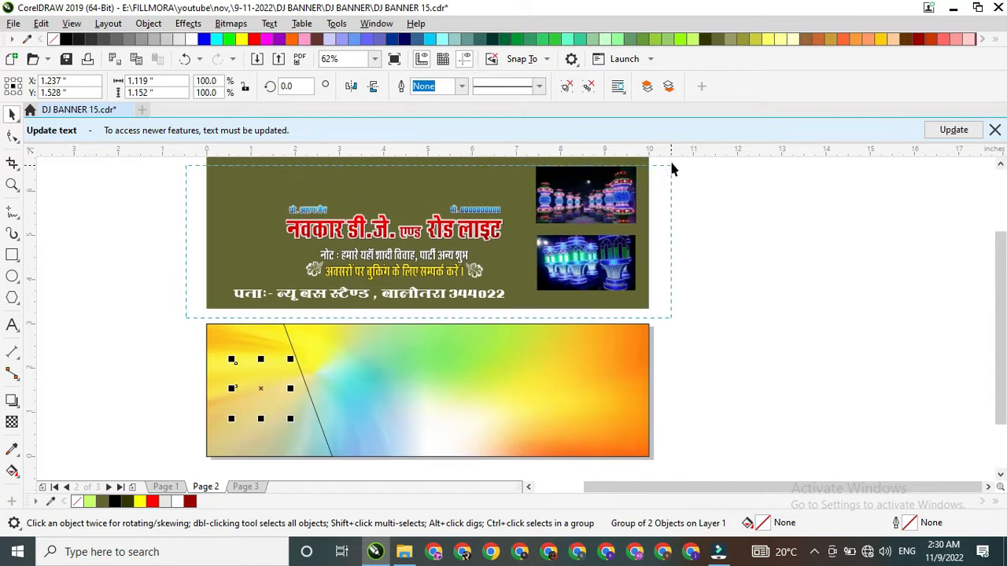
drag(662, 172, 661, 173)
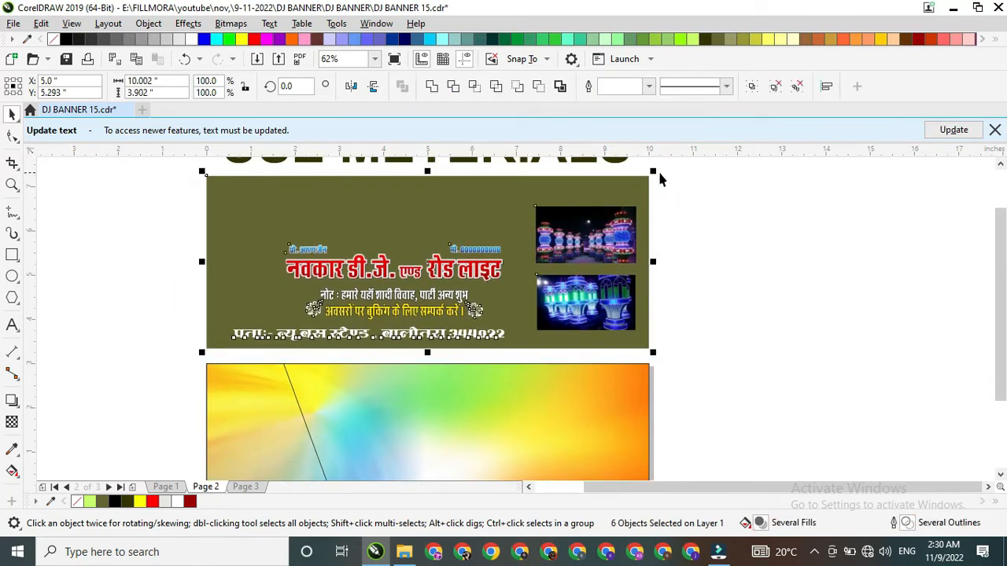
scroll(249, 308, down, 1)
drag(180, 312, 296, 432)
drag(158, 349, 264, 373)
scroll(263, 371, up, 2)
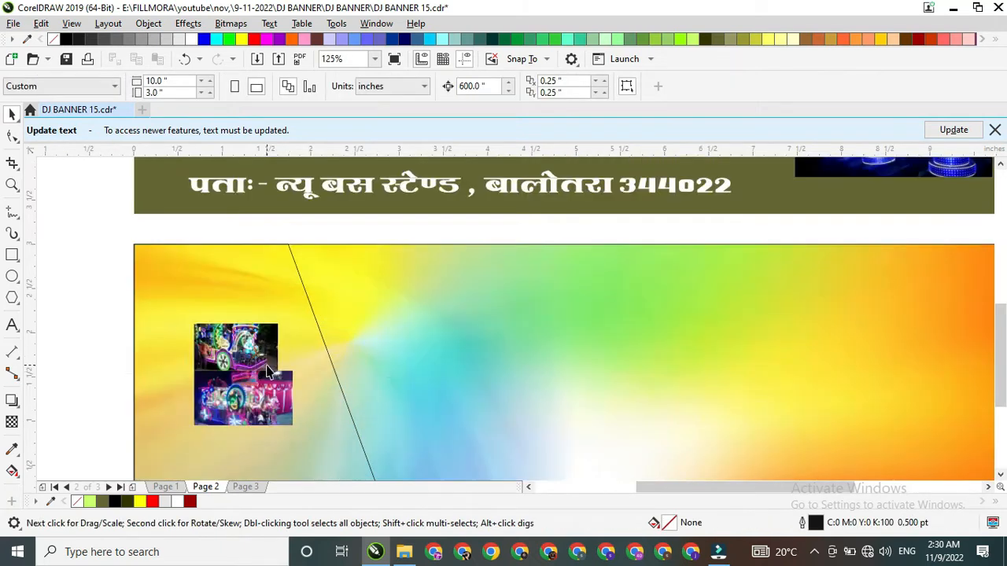
Step: Scale up the grouped carriage photos to about 2.86 × 2.94 in over the slanted shape
click(273, 340)
scroll(275, 335, down, 2)
drag(176, 321, 399, 412)
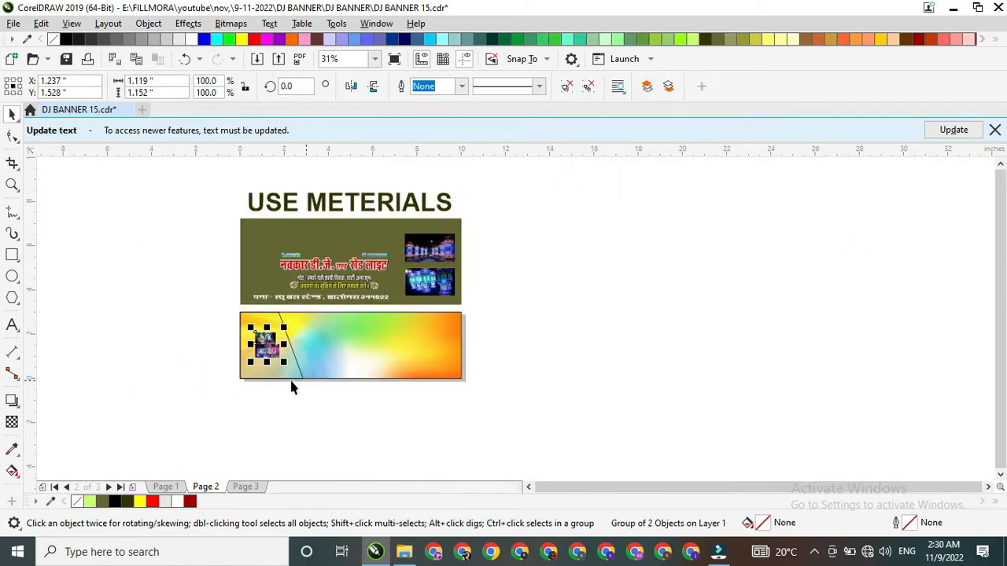
scroll(290, 350, up, 2)
drag(256, 273, 335, 198)
scroll(310, 220, down, 2)
scroll(298, 245, up, 1)
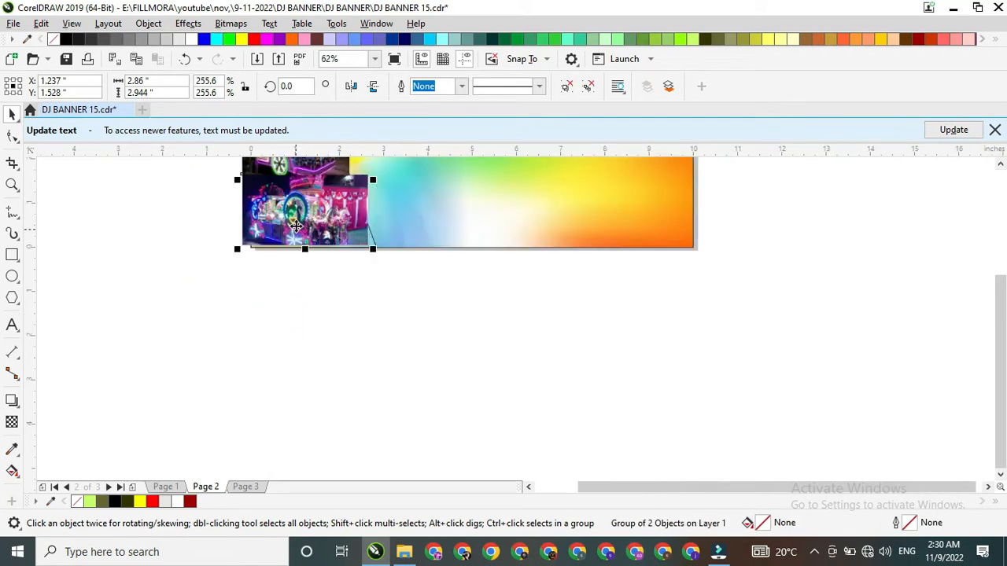
Step: PowerClip the grouped carriage photos inside the slanted shape at the banner's left end
right_click(333, 193)
click(385, 277)
click(371, 243)
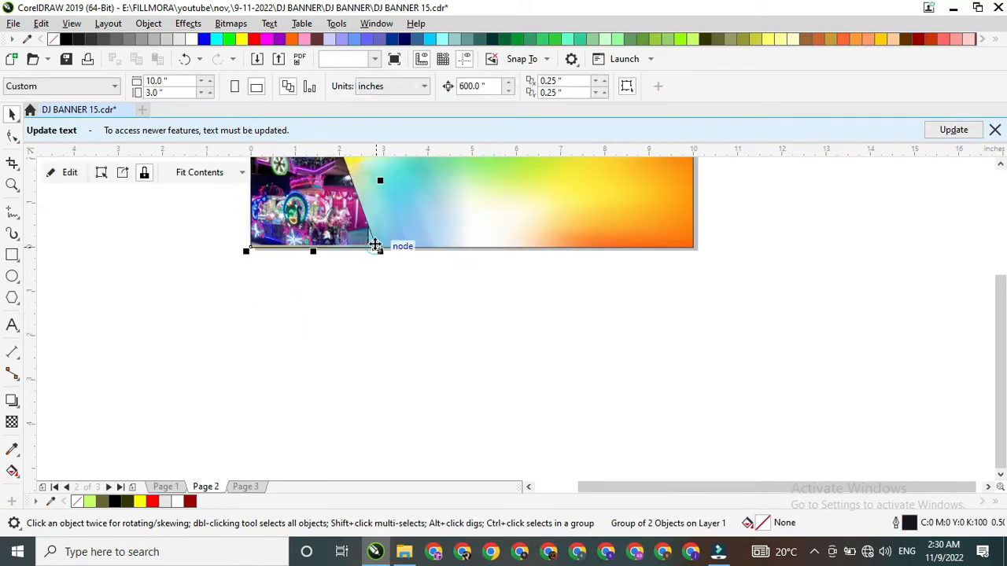
Step: Enlarge the clipped carriage photos until they cover the slanted frame, and remove the frame's outline
scroll(358, 307, down, 2)
scroll(346, 254, up, 2)
click(54, 178)
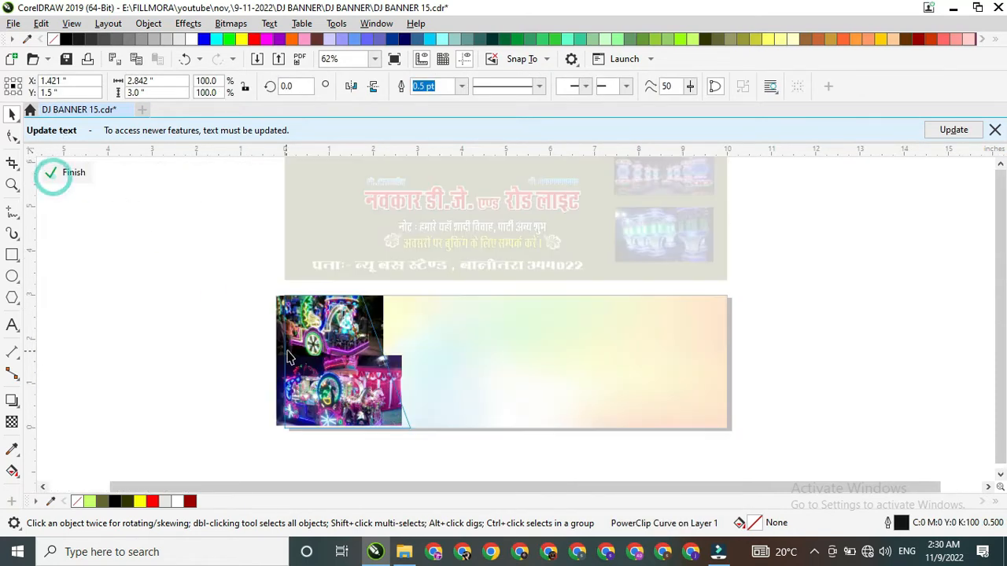
drag(409, 433, 420, 444)
click(58, 171)
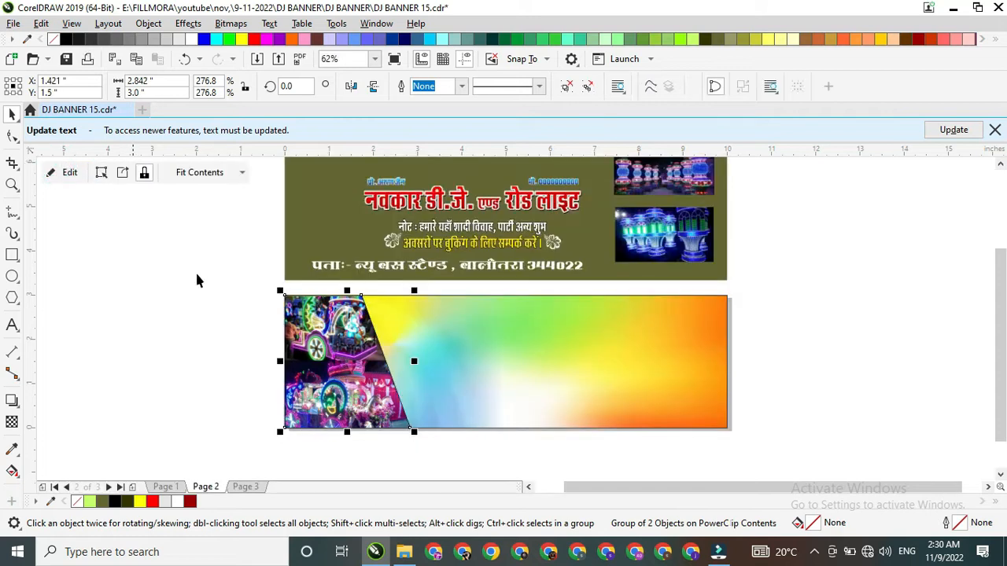
right_click(54, 40)
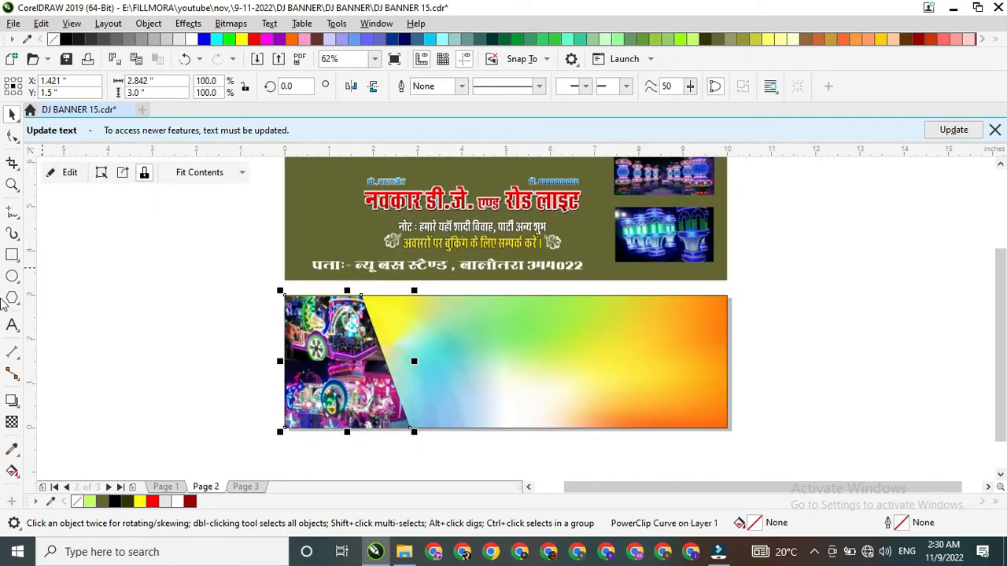
Step: Add a one-step outward contour around the slanted photo frame and separate it as its own curve
click(17, 406)
click(63, 418)
scroll(332, 398, up, 4)
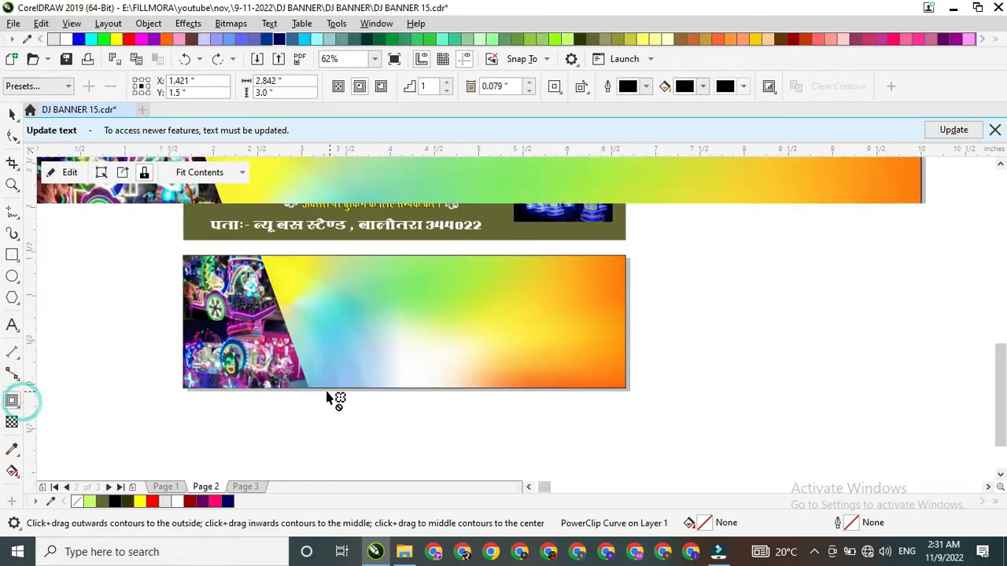
drag(270, 391, 269, 394)
click(12, 115)
scroll(366, 332, down, 2)
Step: Fill the separated contour shape behind the photos with Neon Red (#FF0066)
click(330, 344)
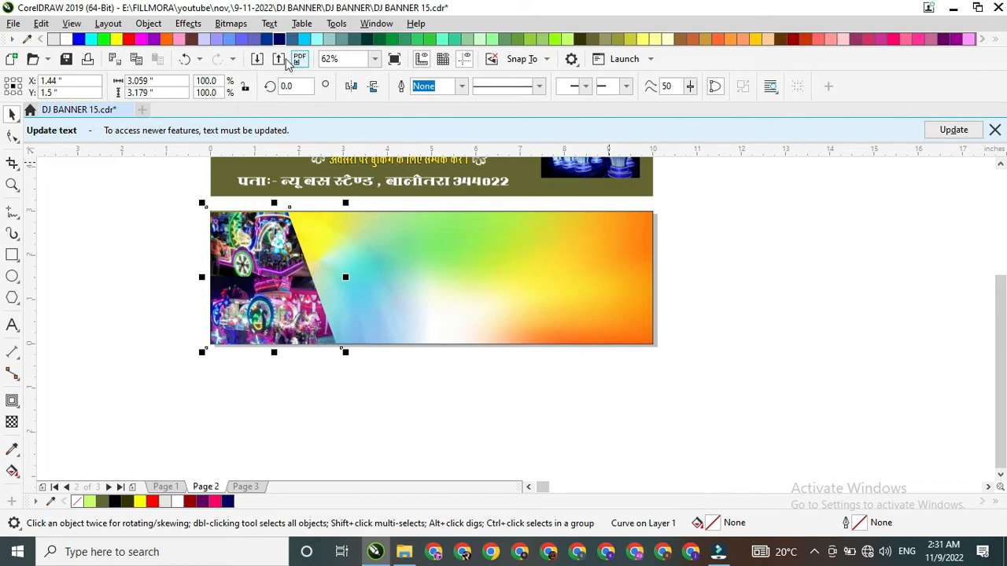
click(895, 35)
scroll(324, 236, up, 2)
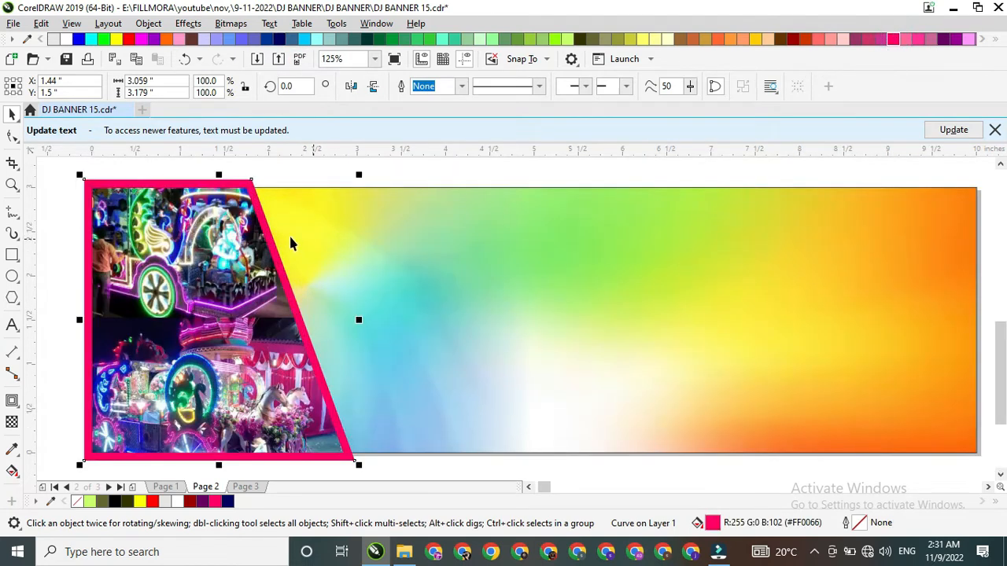
Step: Change the contour shape's fill to a linear fountain fill rotated to about 311.7°
click(713, 522)
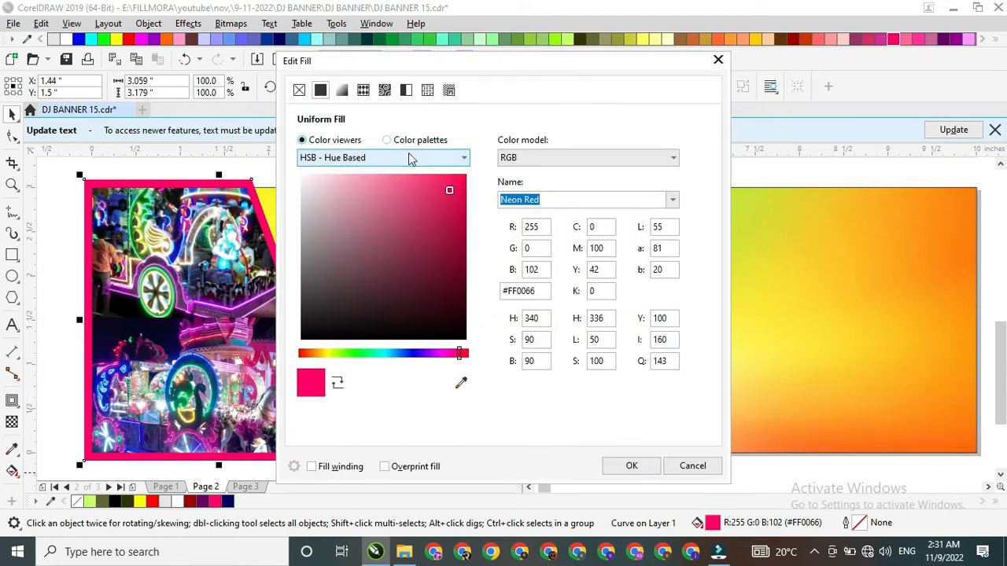
click(342, 91)
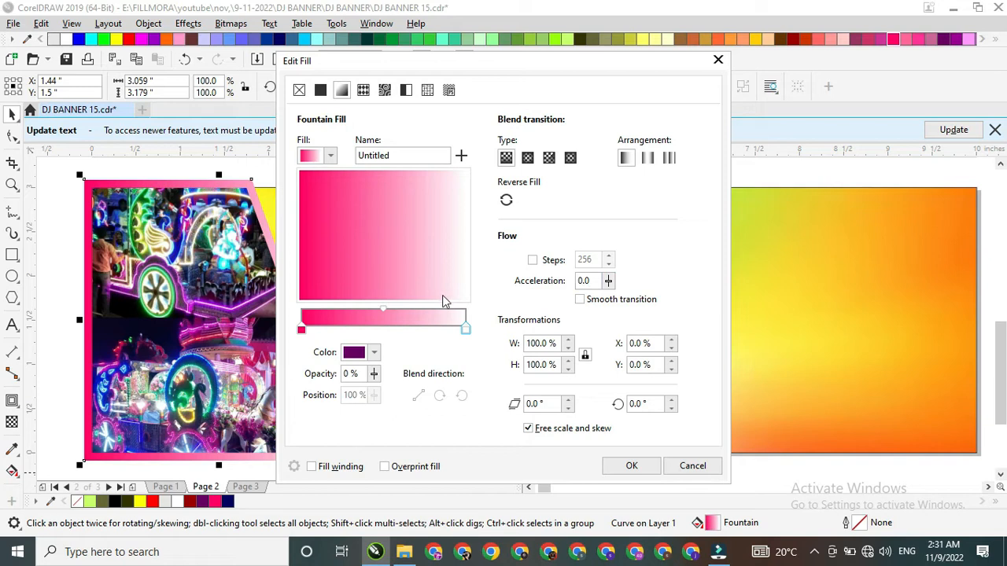
mouse_move(426, 288)
mouse_down()
mouse_move(414, 247)
mouse_move(439, 274)
mouse_move(421, 272)
mouse_up()
Step: Set the fountain fill's end colour to dark purple #35073B and apply the gradient to the contour shape
click(374, 354)
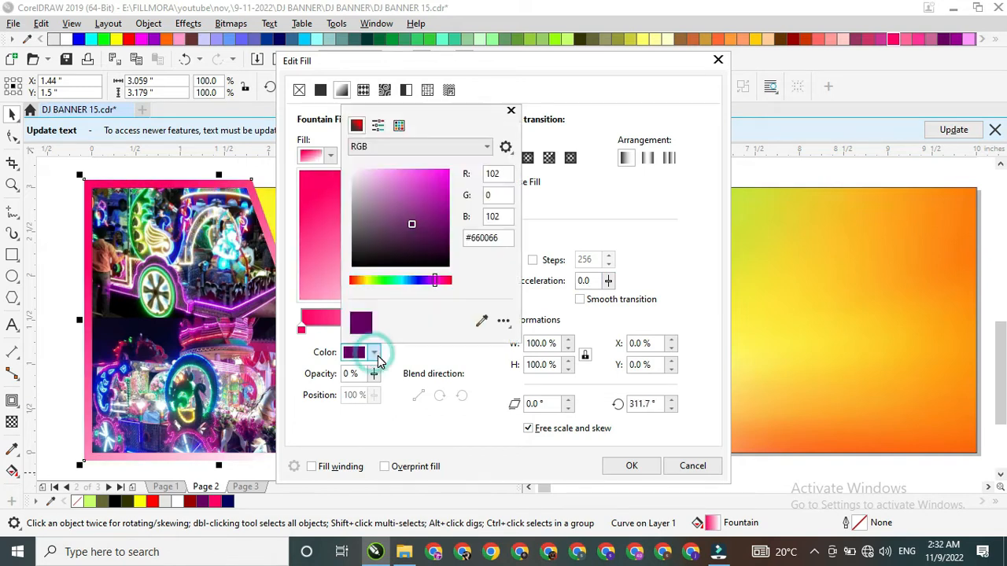
click(286, 356)
click(464, 330)
click(375, 354)
mouse_move(443, 280)
mouse_down()
mouse_move(419, 282)
mouse_move(429, 285)
mouse_up()
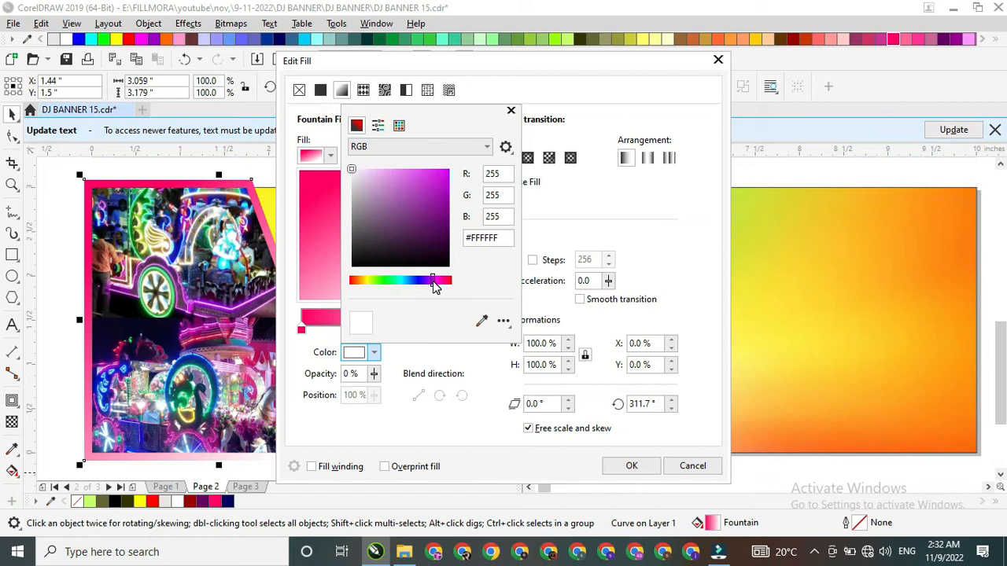
drag(432, 228, 437, 241)
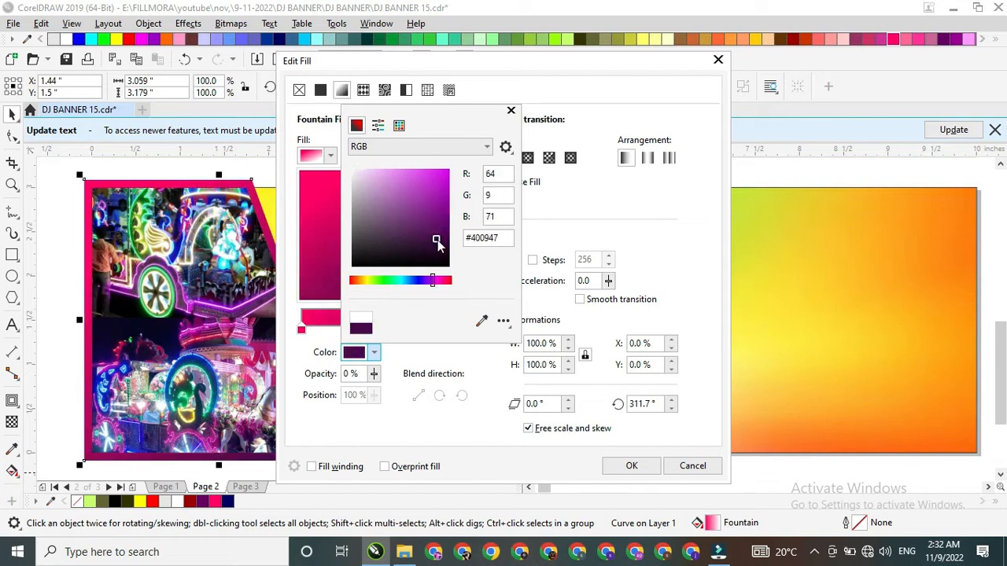
click(632, 468)
click(631, 466)
Step: Select the slanted photo frame together with its contour shape and PowerClip both inside the gradient banner rectangle
scroll(398, 334, down, 3)
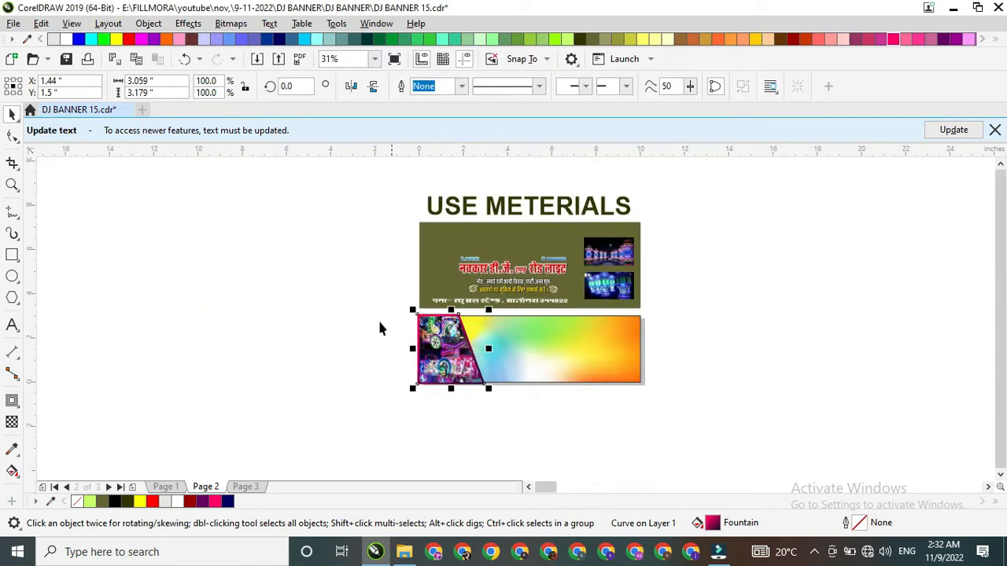
drag(548, 410, 548, 412)
right_click(455, 350)
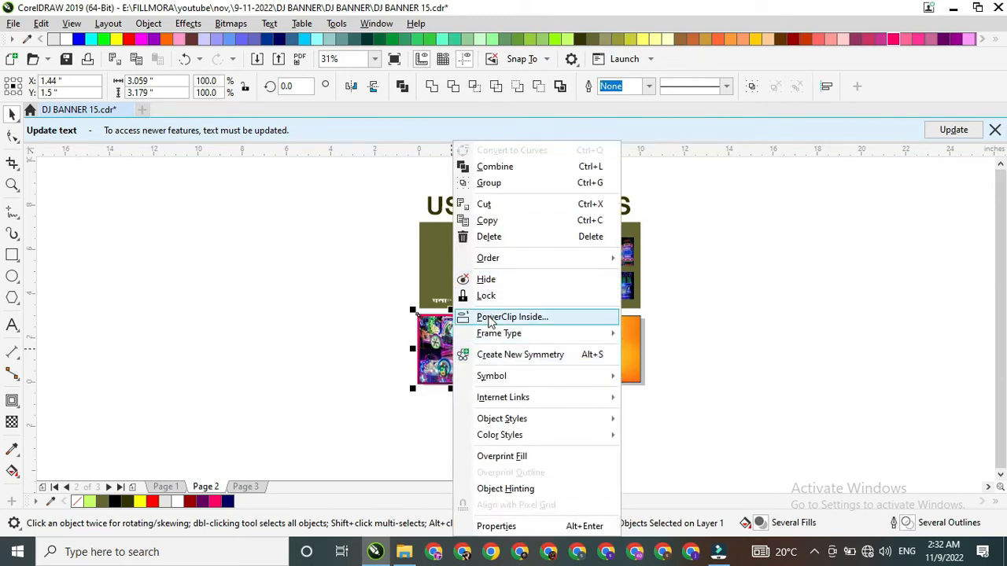
click(492, 316)
click(512, 346)
scroll(563, 352, up, 2)
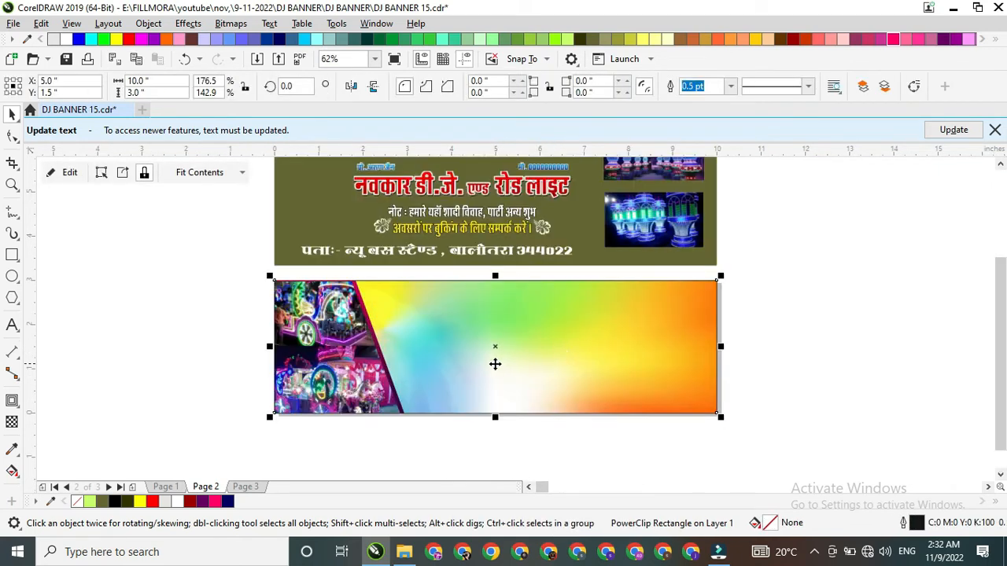
Step: Move the title group with its proprietor and phone lines onto the banner's upper part and enlarge it to span the area beside the photos
click(222, 362)
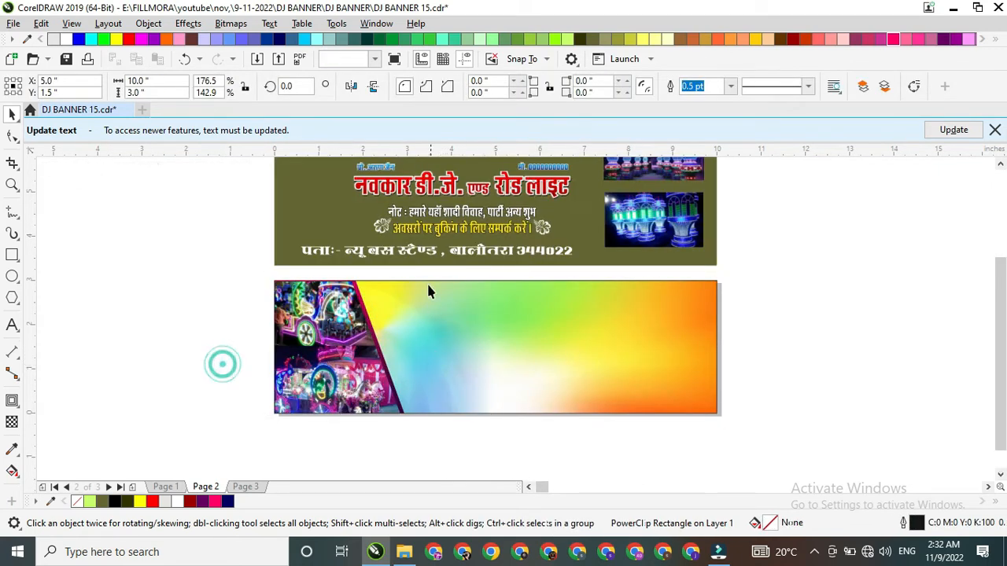
click(400, 193)
scroll(417, 214, down, 2)
drag(417, 214, 454, 290)
scroll(532, 277, up, 2)
drag(564, 269, 586, 291)
scroll(559, 314, down, 1)
scroll(527, 241, up, 1)
Step: Draw a rectangle about 4.75 × 0.93 in around the two-line note text in the materials area
click(472, 261)
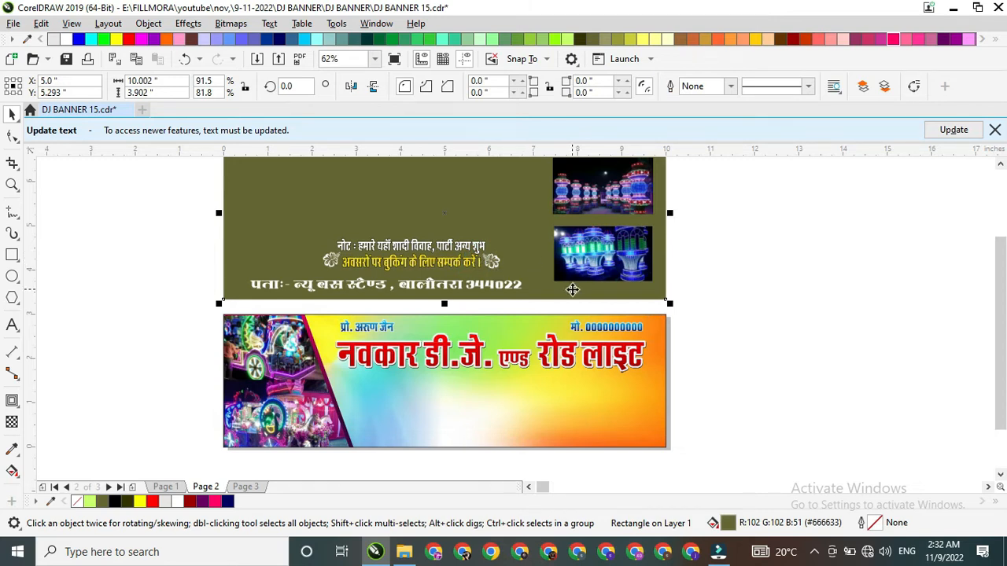
click(465, 250)
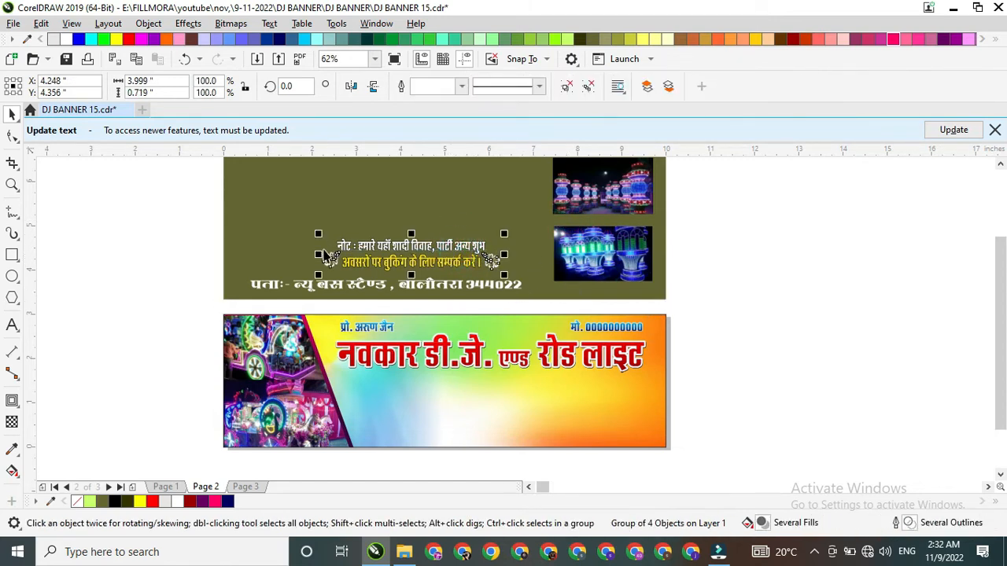
click(12, 254)
scroll(298, 240, up, 2)
scroll(299, 240, down, 2)
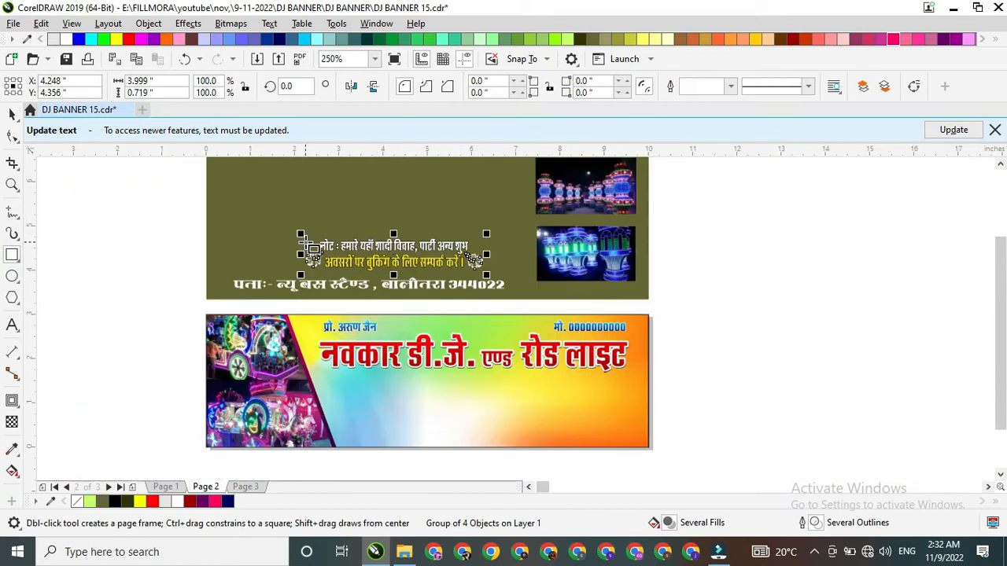
mouse_move(286, 231)
mouse_down()
mouse_move(528, 280)
mouse_move(503, 281)
mouse_up()
click(12, 114)
Step: Centre the rectangle on the note text group and narrow it evenly to about 4.35 in wide
drag(158, 218, 506, 282)
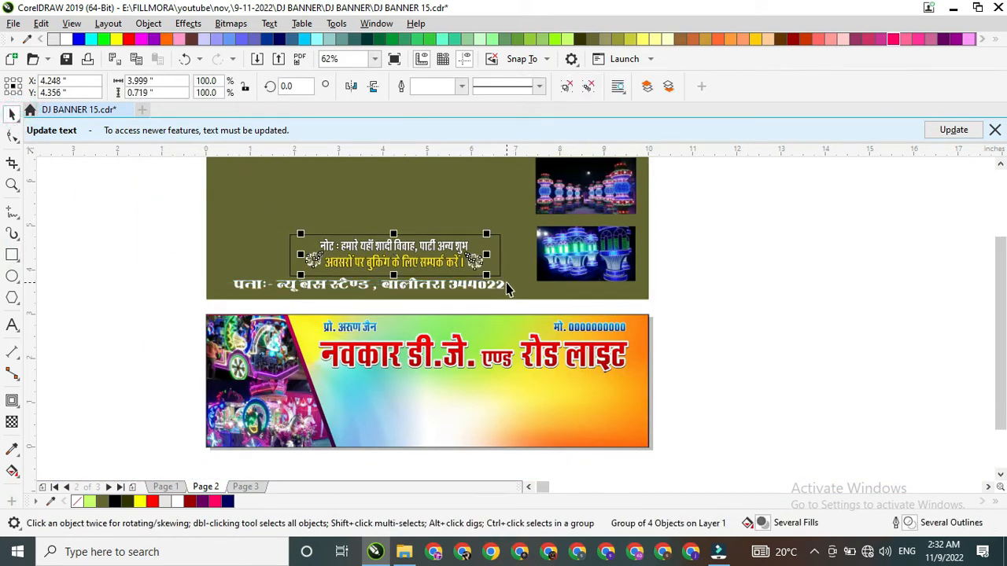
scroll(509, 284, up, 2)
click(505, 219)
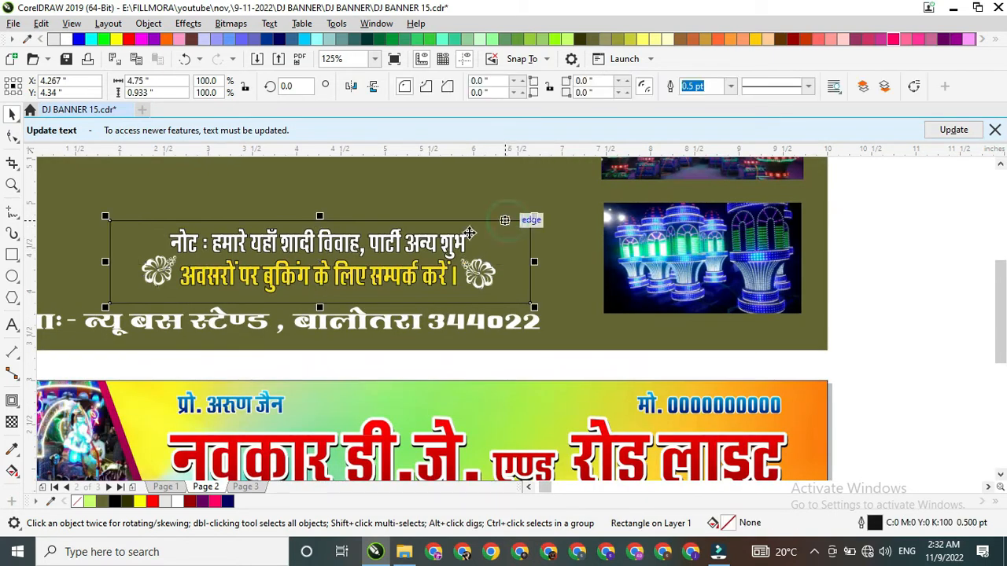
shift+click(393, 236)
click(204, 219)
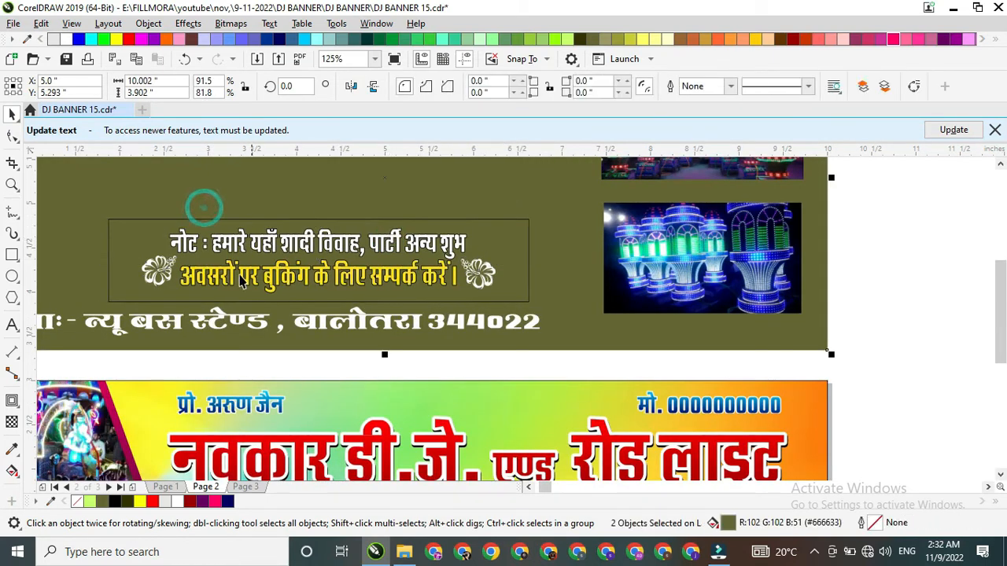
drag(104, 259, 127, 260)
Step: Give all four corners of the note rectangle a 0.2 in radius and make them scalloped
key(F10)
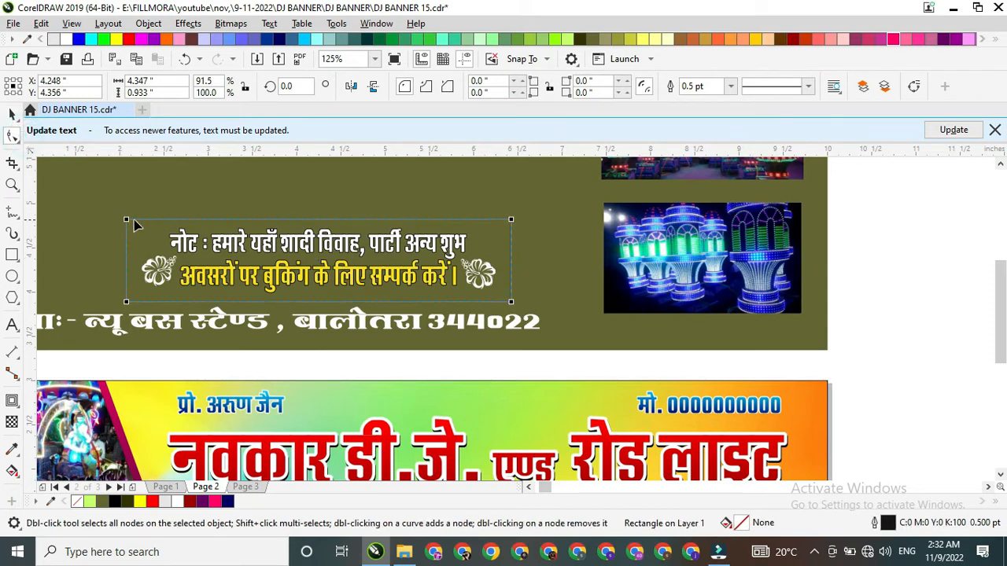
drag(126, 219, 144, 219)
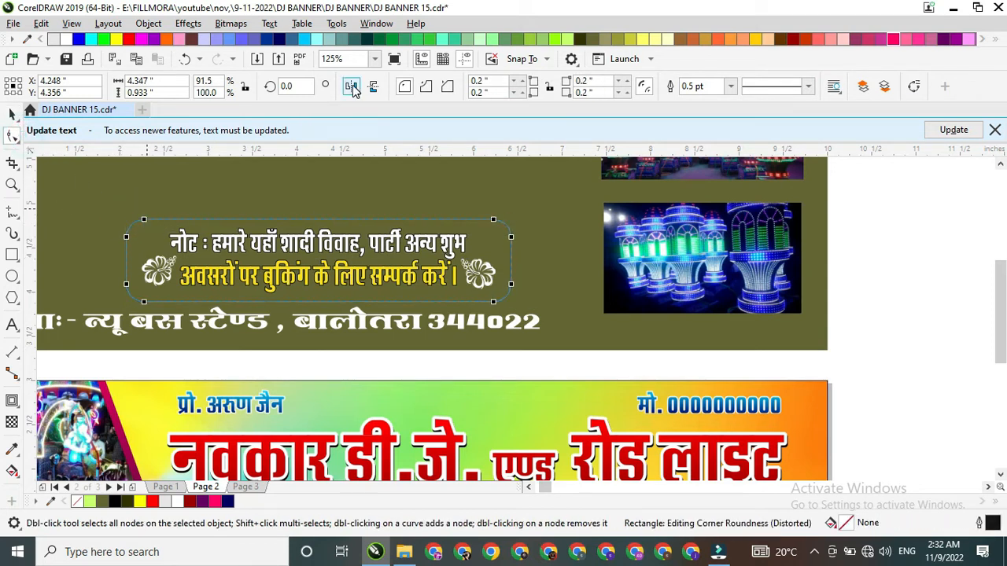
click(422, 85)
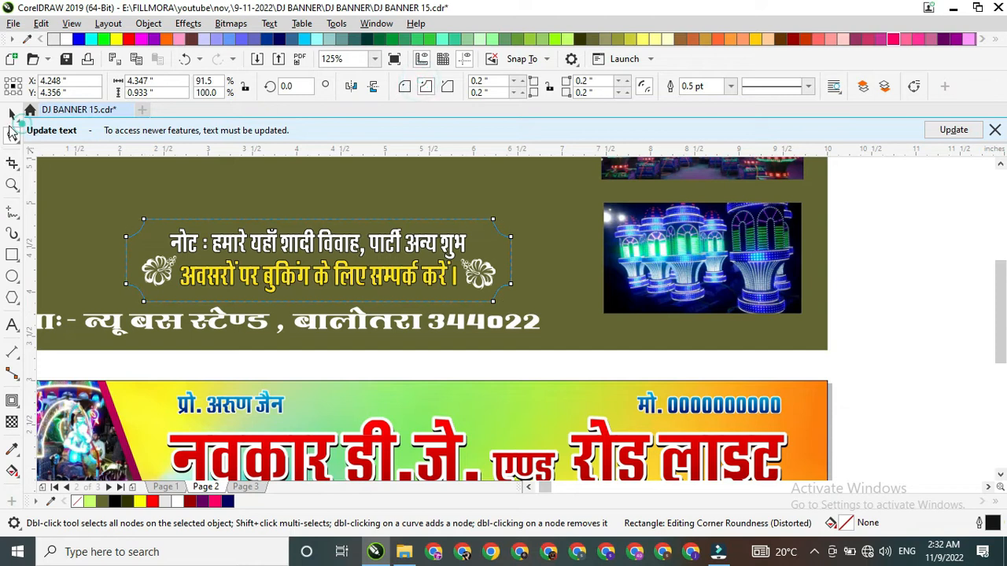
click(12, 113)
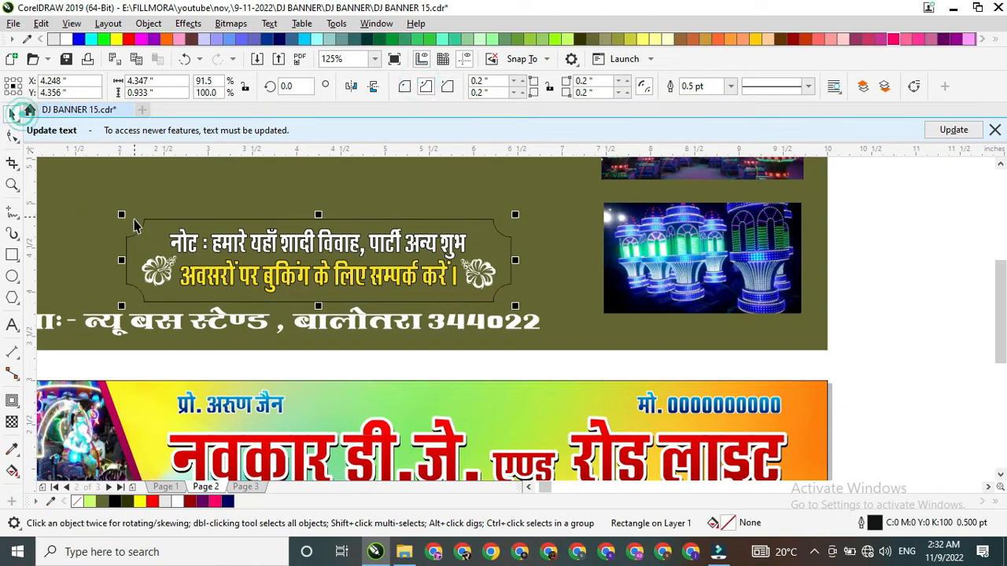
click(12, 401)
scroll(137, 313, up, 2)
drag(95, 321, 87, 334)
key(ctrl+z)
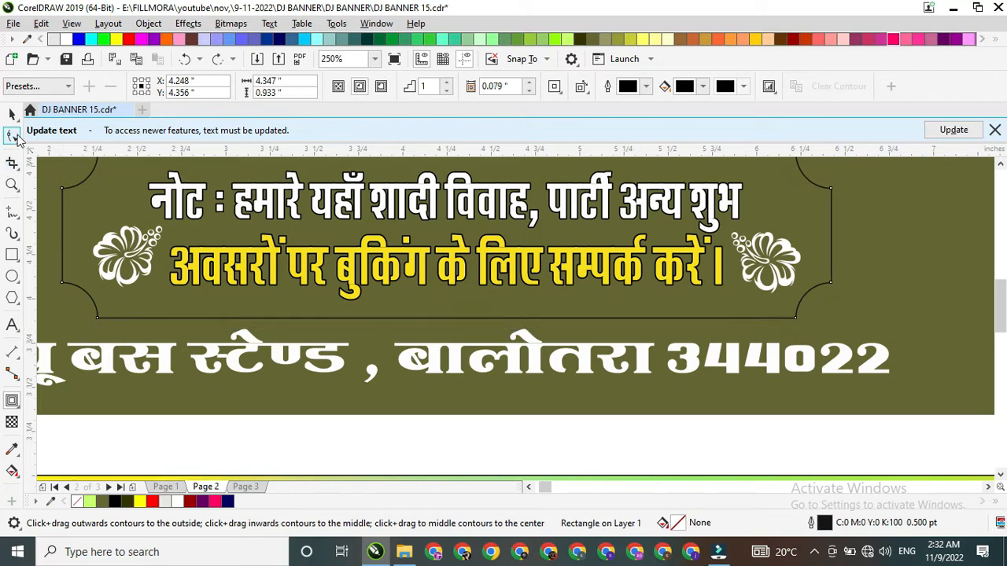
click(12, 113)
Step: Fill the scalloped note panel with Deep Navy Blue (#000066), remove its outline and dismiss the text update notice
scroll(244, 320, down, 2)
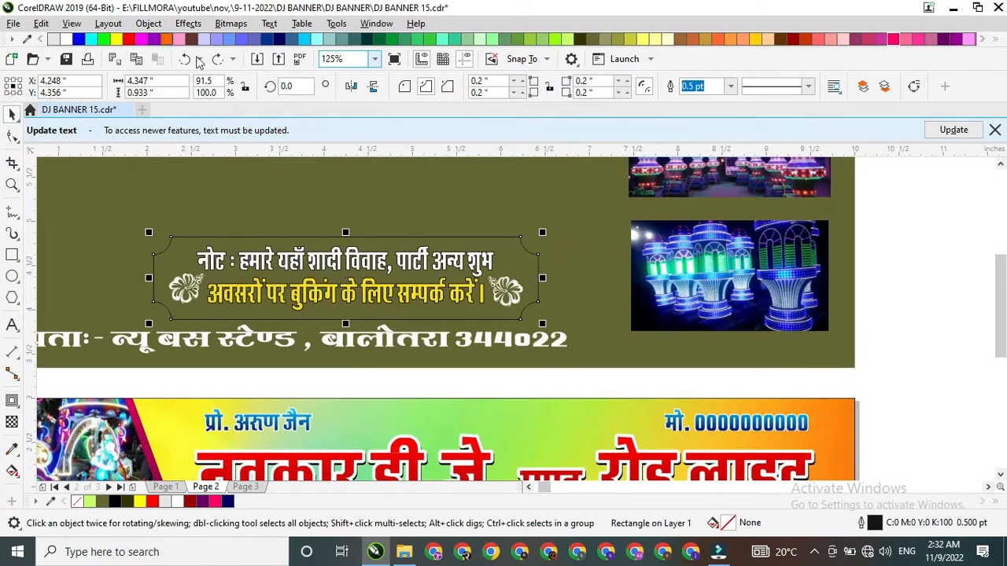
click(278, 39)
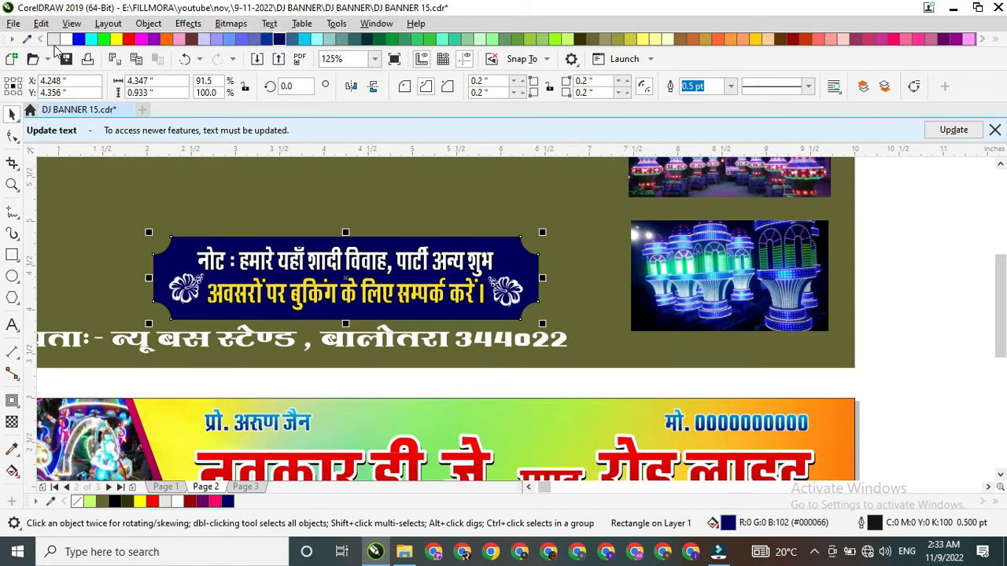
click(43, 40)
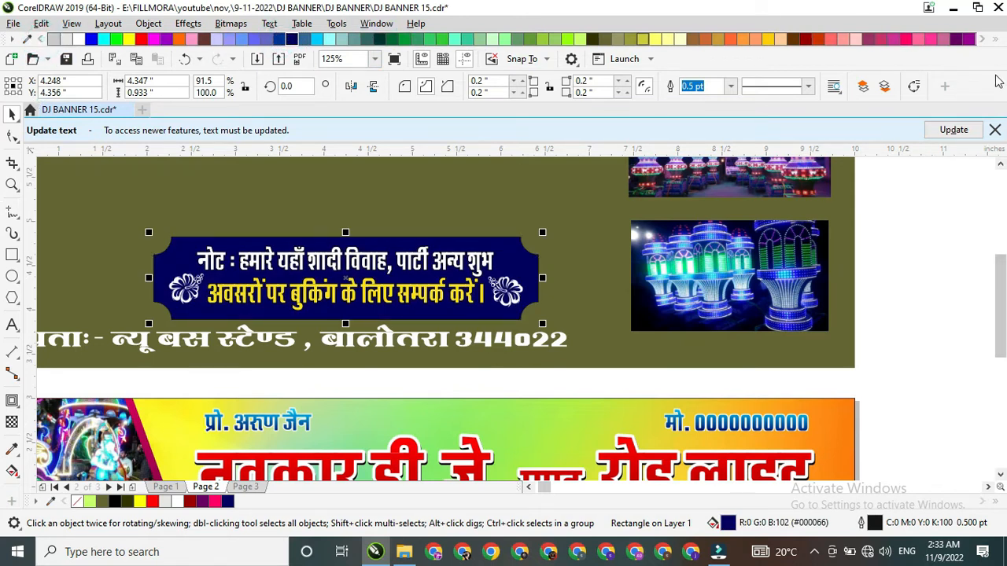
click(995, 130)
click(995, 47)
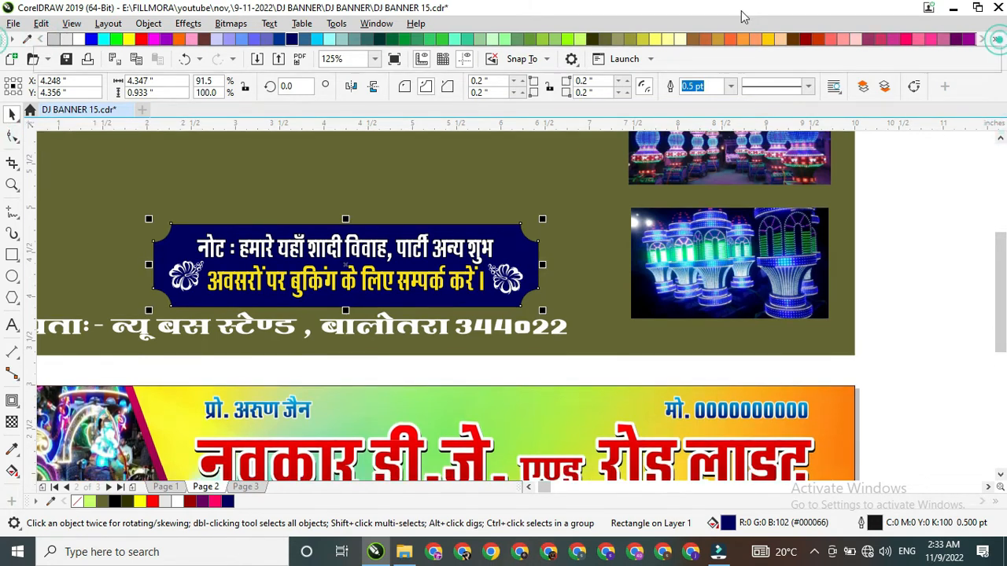
right_click(44, 54)
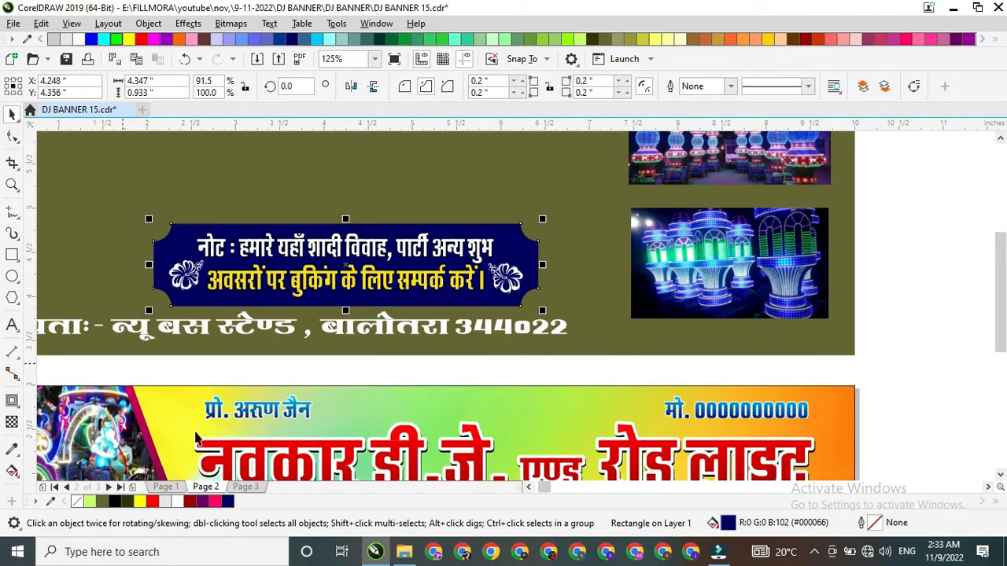
Step: Change the note panel's fill to a linear fountain fill from navy to white, rotated to about 75.2°
double_click(728, 525)
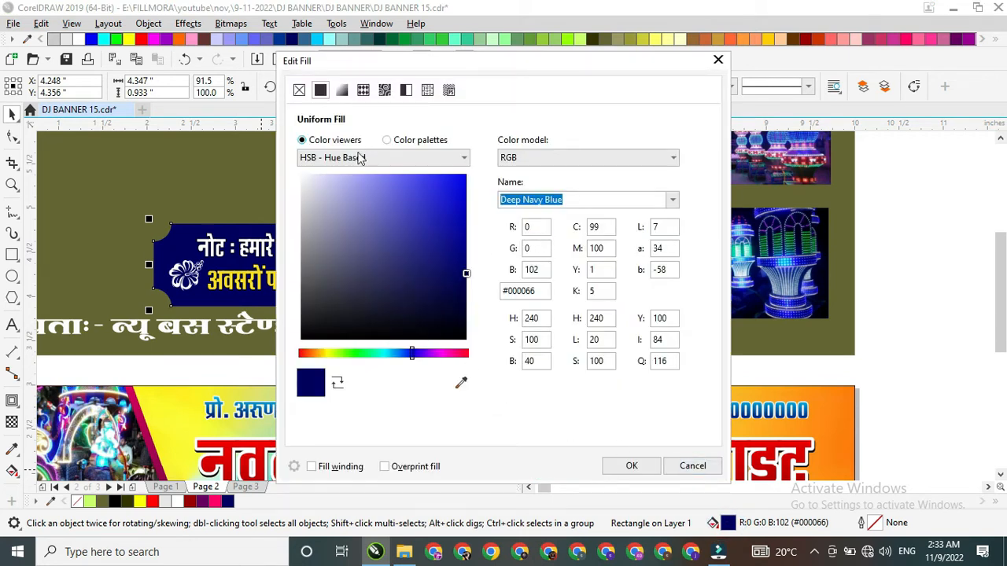
click(341, 91)
drag(412, 203, 400, 176)
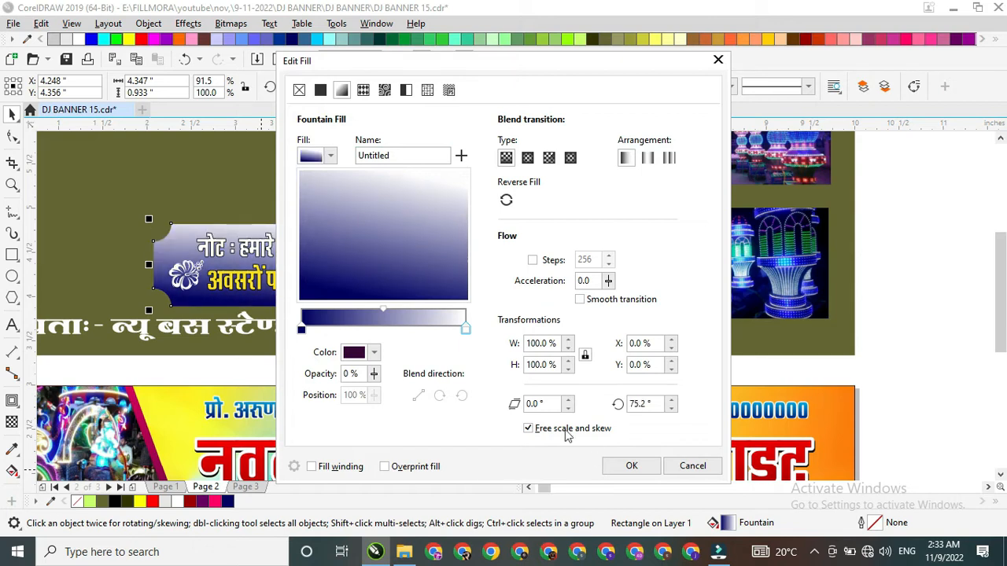
Step: Set the fountain fill's end colour to light blue (C66 M0 Y1 K0), rotate the fill to about 98.2° and apply it
click(464, 332)
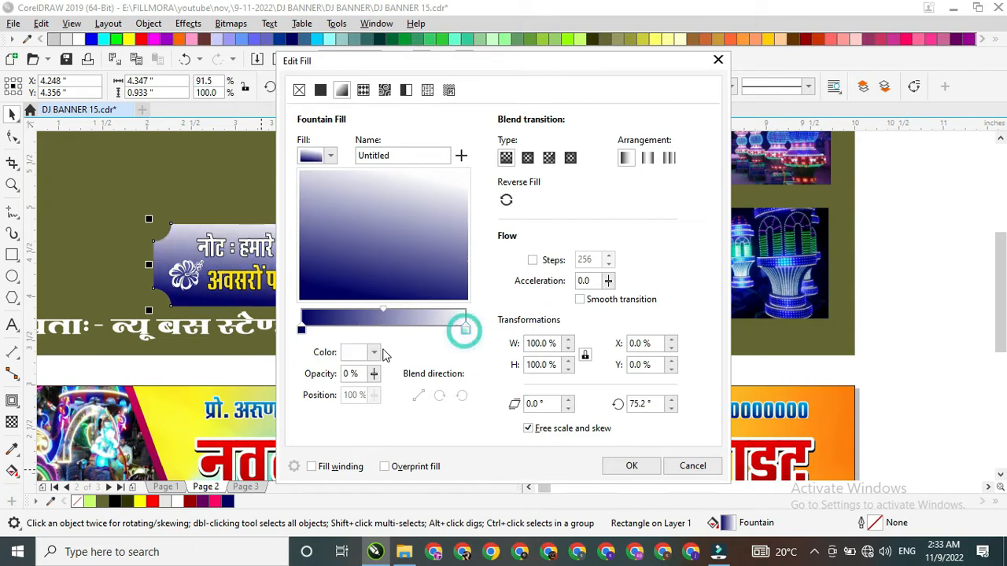
click(374, 353)
drag(409, 284, 404, 285)
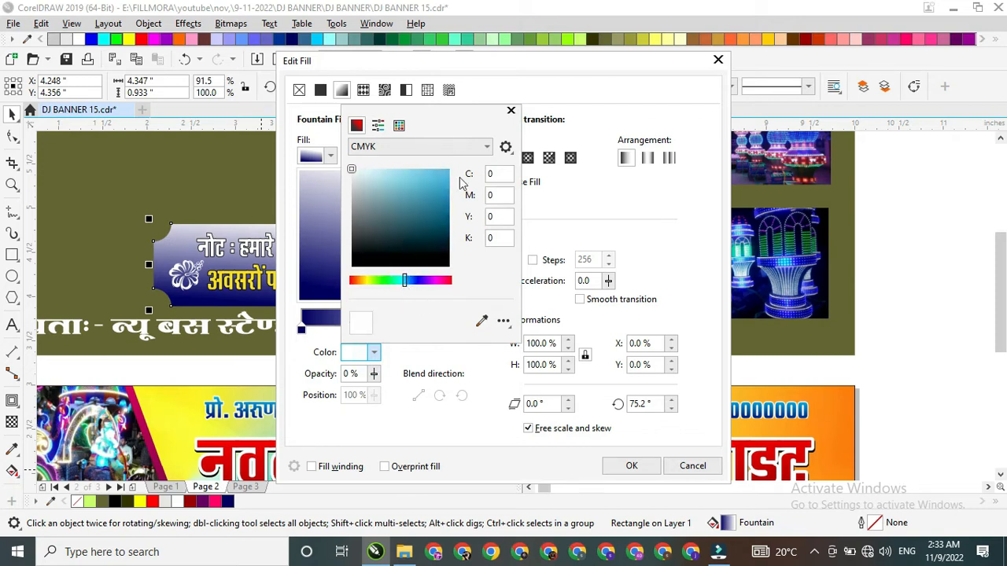
click(480, 323)
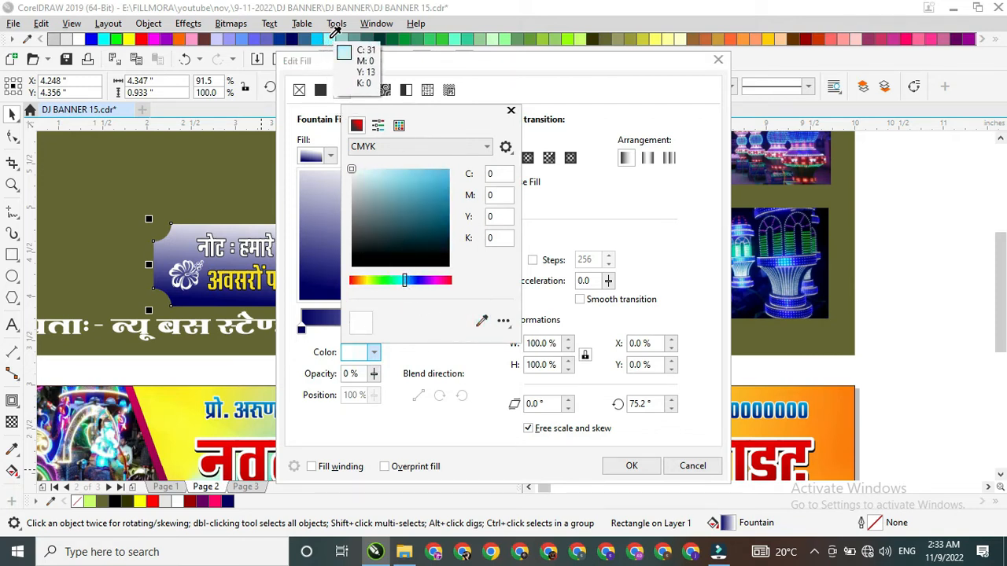
click(327, 39)
click(480, 322)
click(318, 39)
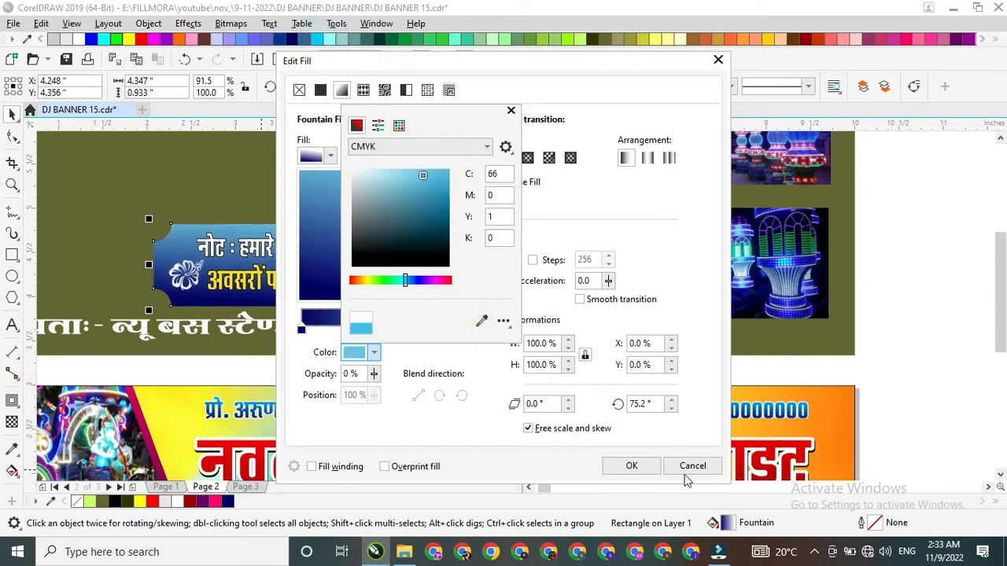
click(653, 467)
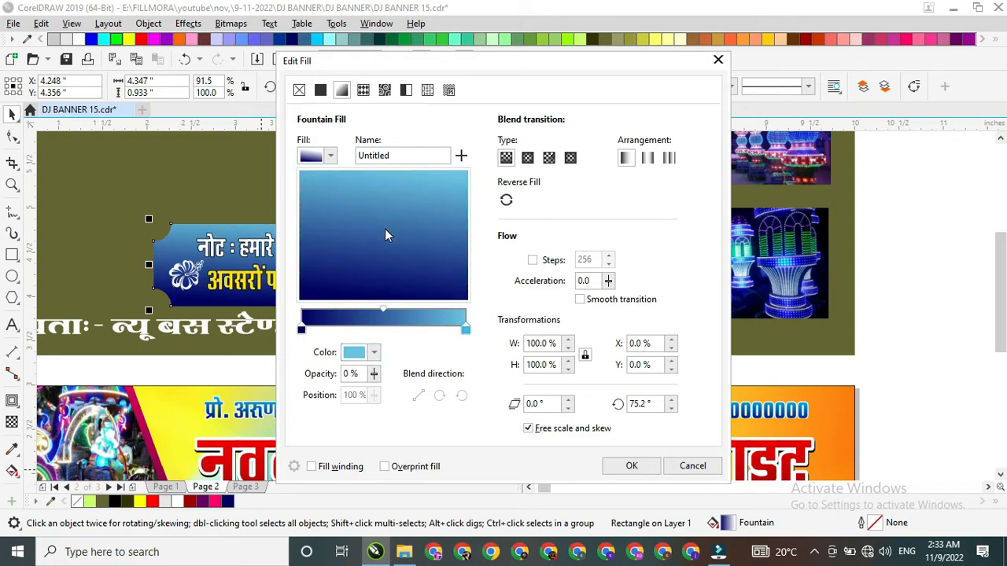
drag(383, 233, 382, 229)
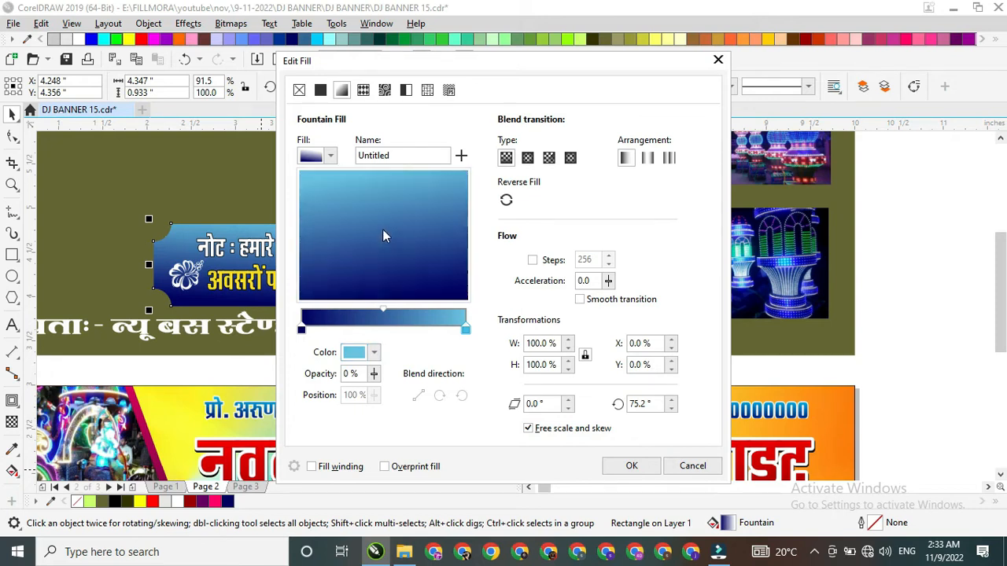
click(632, 466)
Step: Add a one-step outside contour of about 0.058 in around the note panel
scroll(559, 308, down, 3)
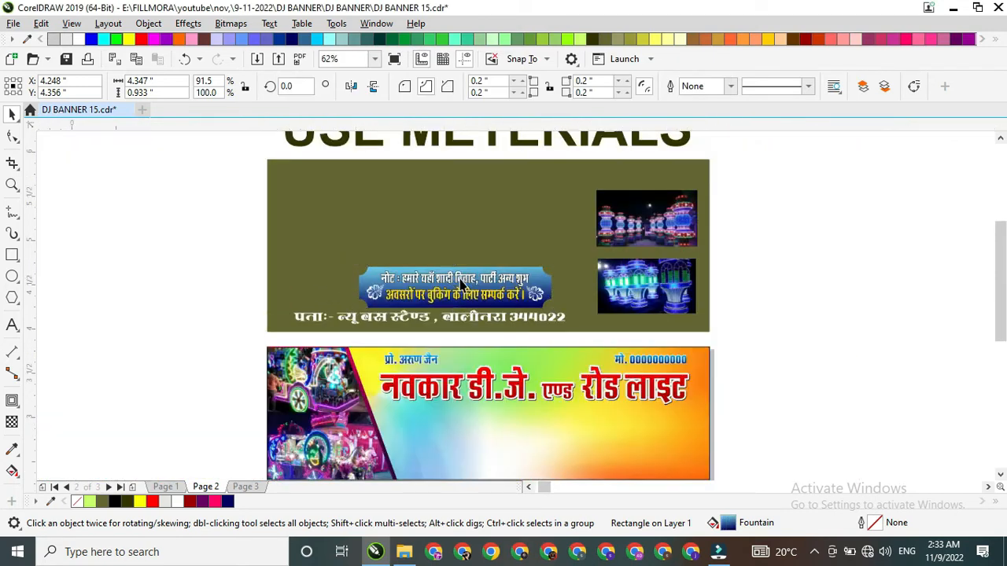
scroll(408, 265, up, 3)
click(408, 265)
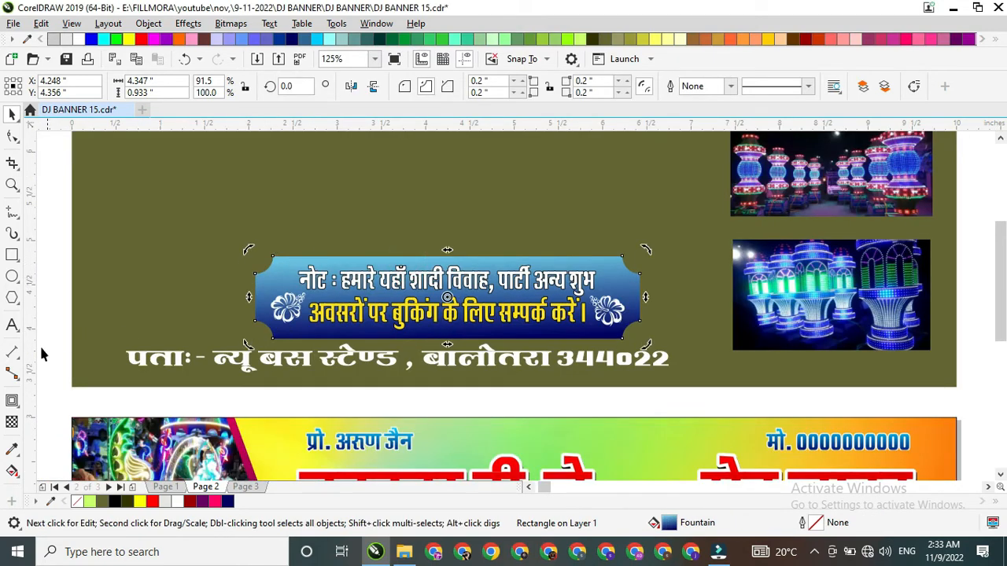
click(13, 402)
mouse_move(275, 344)
mouse_down()
mouse_move(267, 346)
mouse_move(275, 341)
mouse_up()
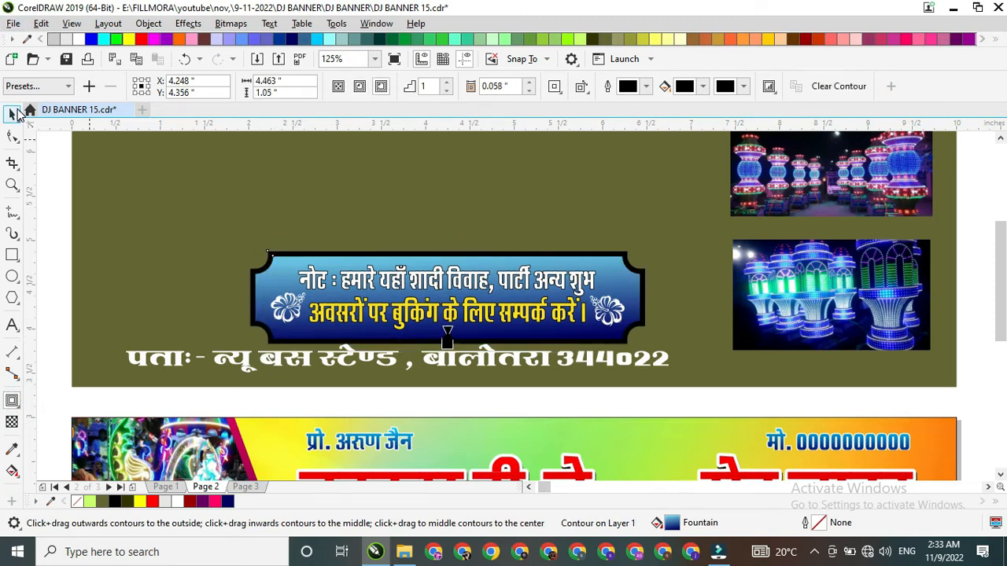
click(12, 114)
Step: Separate the contour from the note panel and give the contour shape the panel's navy-to-light-blue fountain fill
click(278, 267)
scroll(279, 267, up, 5)
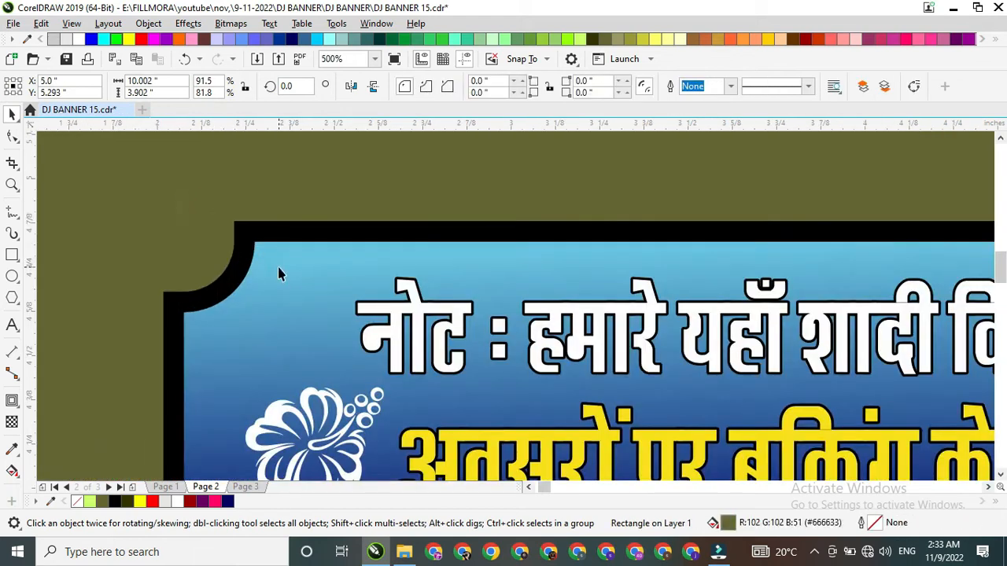
scroll(303, 249, down, 5)
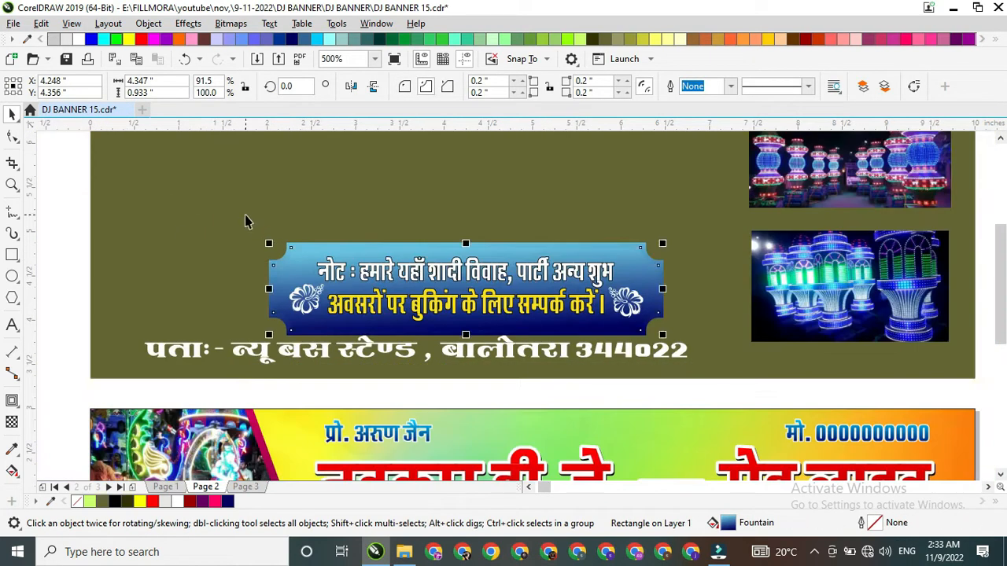
click(246, 214)
Step: Redirect the contour shape's fountain fill to run vertically from navy at its upper edge to light blue at its lower edge
key(g)
click(329, 284)
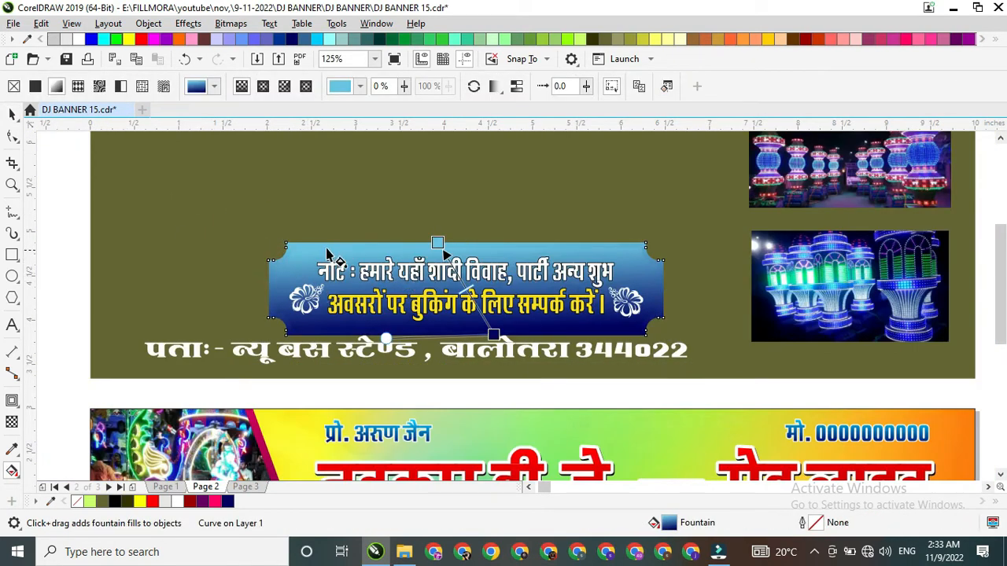
mouse_move(363, 331)
mouse_down()
mouse_move(376, 248)
mouse_move(345, 327)
mouse_up()
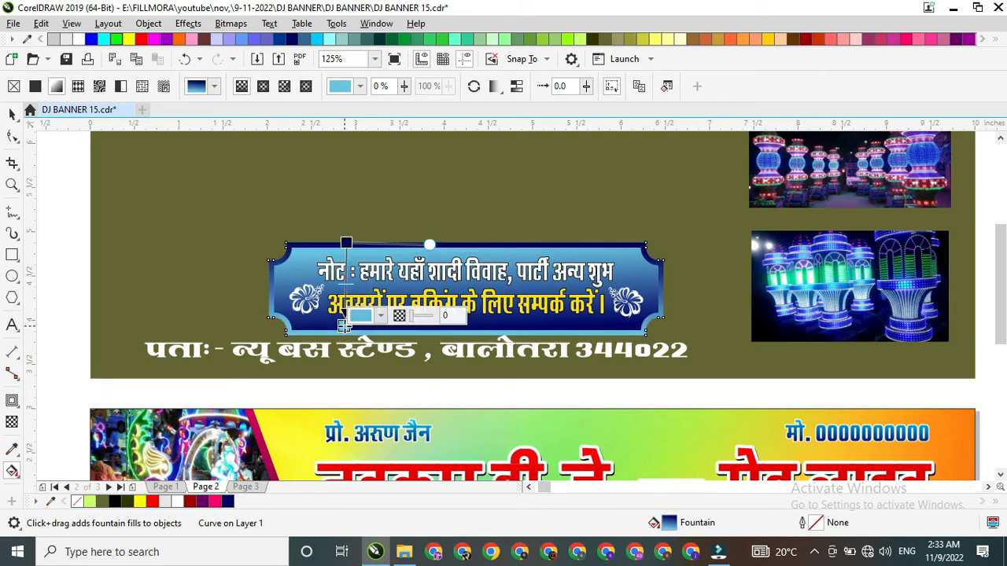
click(14, 116)
Step: Group the note text, panel and contour, move the group below the banner title and scale it to about 3.88 × 0.91 in
scroll(290, 261, down, 2)
scroll(351, 282, up, 2)
scroll(340, 263, down, 1)
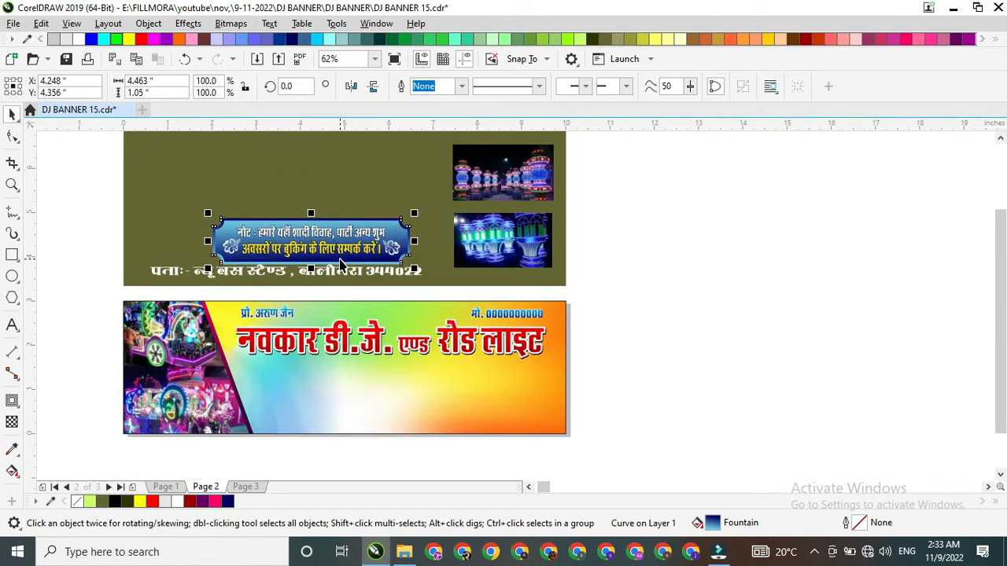
drag(119, 224, 441, 275)
key(ctrl+g)
drag(360, 252, 420, 395)
scroll(443, 398, up, 1)
scroll(427, 379, down, 2)
scroll(424, 386, up, 1)
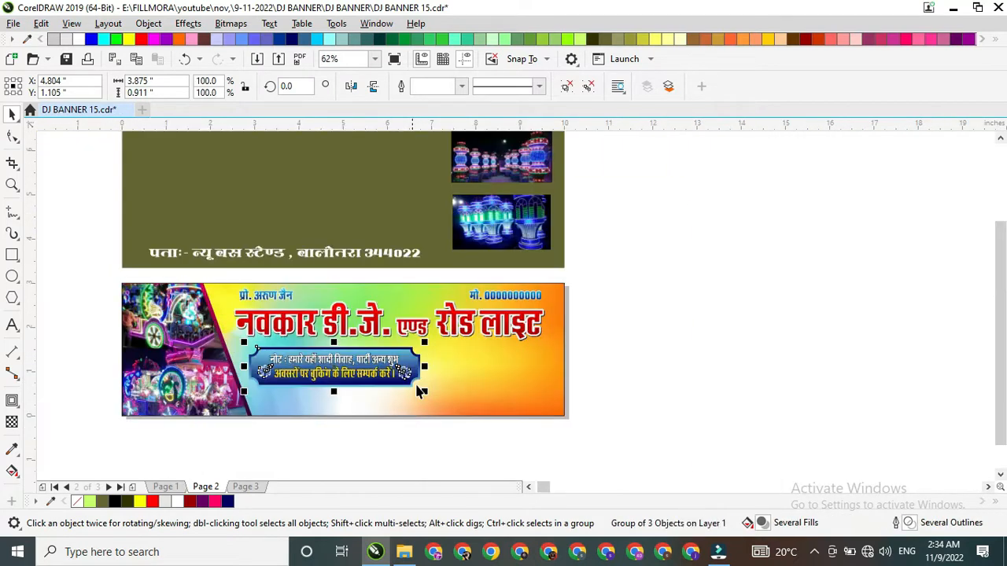
Step: Draw a rectangle about 7.57 × 0.53 in along the banner's lower edge, from the slanted photo panel to the far edge
click(12, 256)
drag(230, 394, 567, 419)
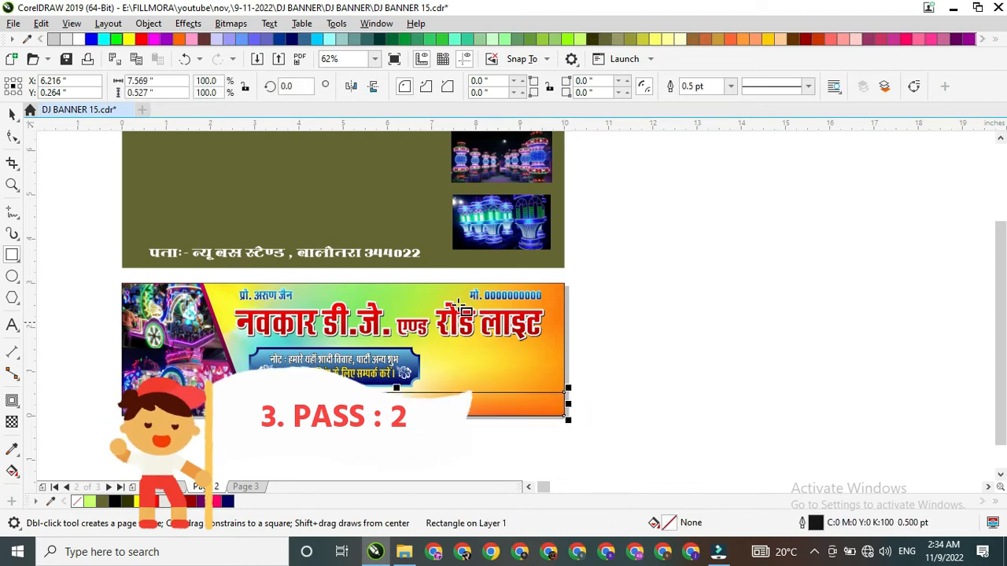
Step: Fill the banner's bottom strip with dark red (#990000) and remove its outline
click(806, 39)
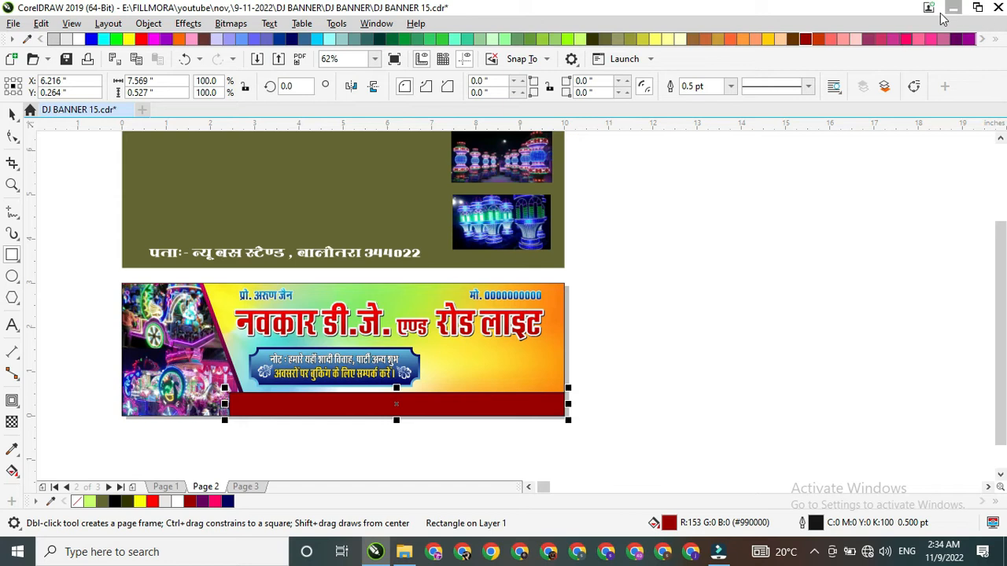
click(992, 41)
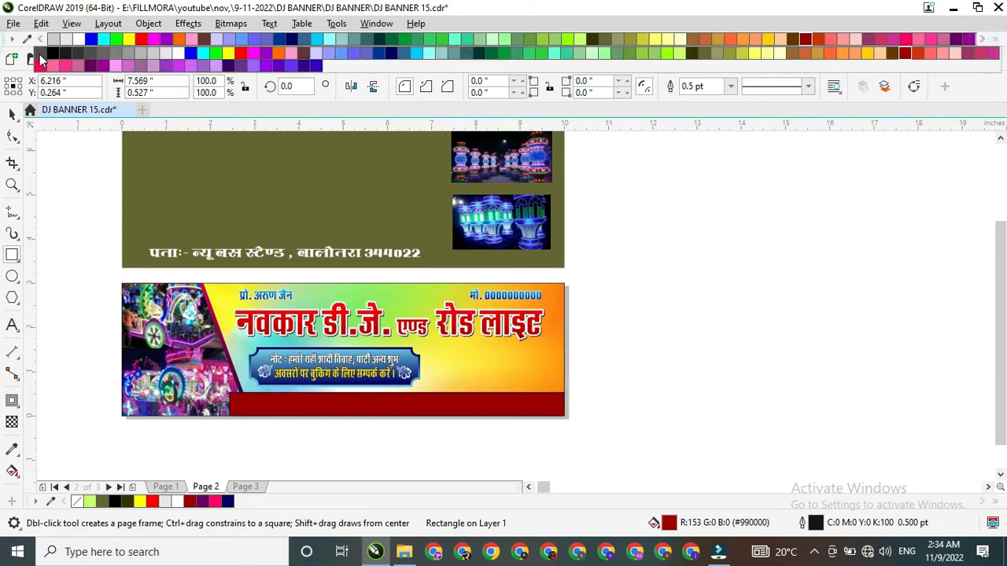
right_click(40, 60)
Step: Move the address line from the olive materials panel onto the dark red bottom strip and align it there
click(11, 114)
drag(306, 264, 450, 402)
shift+click(410, 329)
key(c)
drag(672, 357, 233, 455)
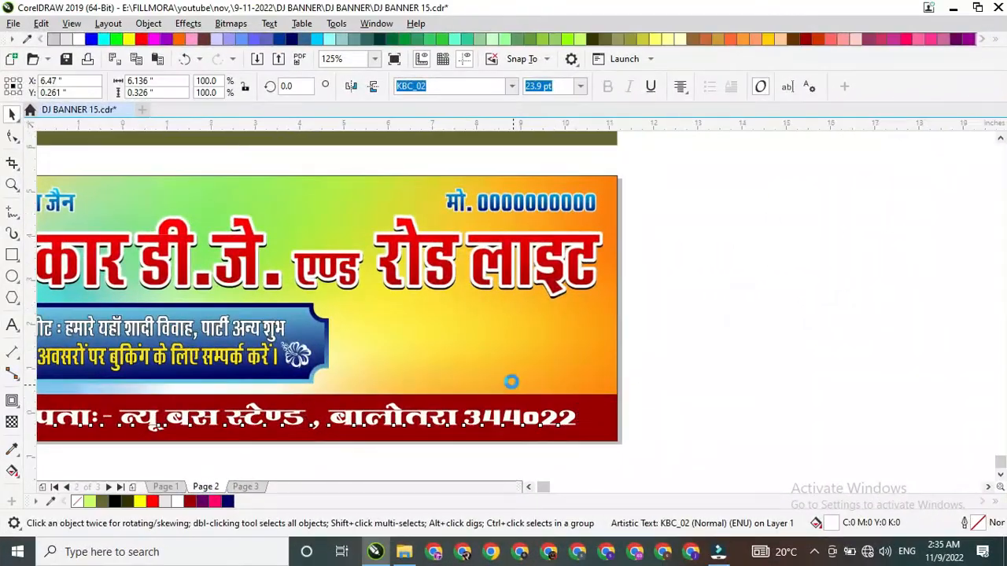
Step: Draw a rectangle about 1.48 × 1.05 in below the title, beside the note panel and above the bottom strip
click(381, 366)
scroll(440, 376, down, 1)
scroll(461, 318, up, 1)
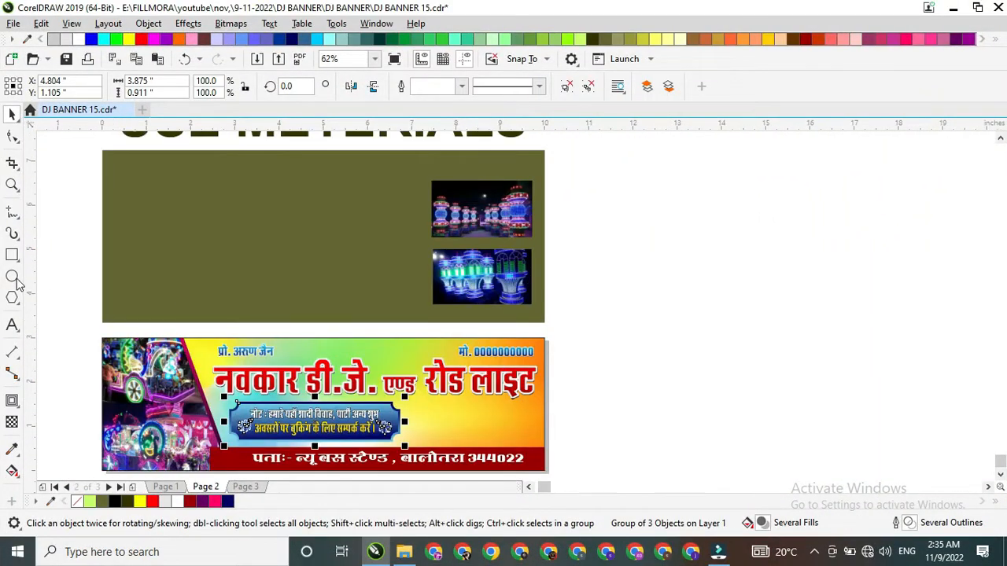
key(F6)
scroll(460, 385, up, 1)
drag(367, 419, 503, 460)
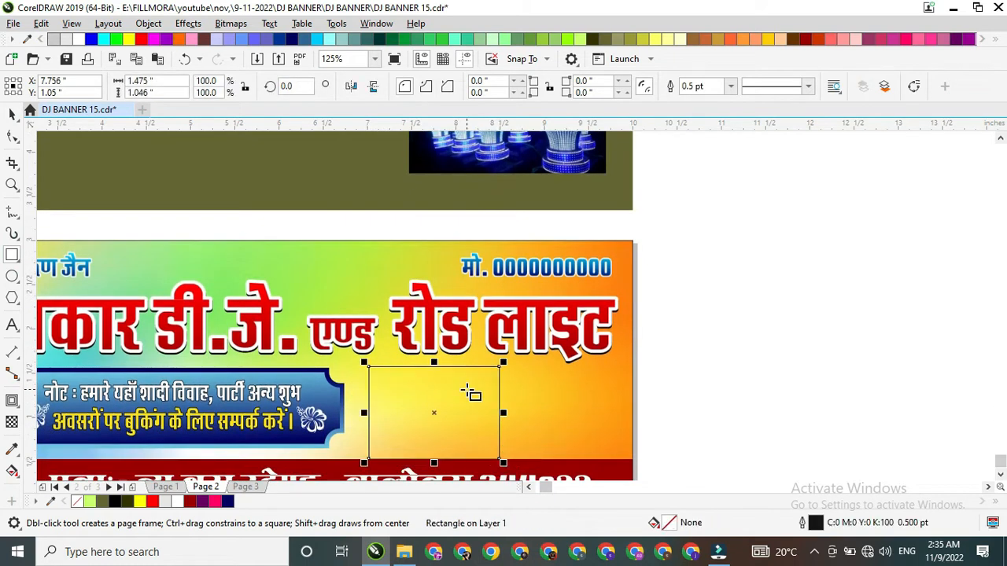
scroll(471, 393, down, 1)
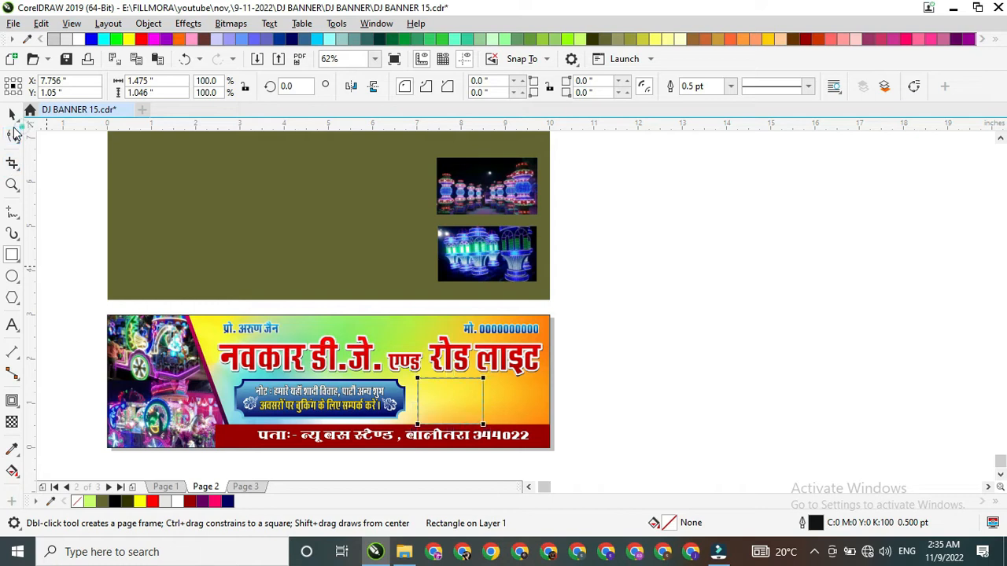
Step: Round the new rectangle's corners to about 0.09 in and reduce its height to about 0.94 in
click(14, 133)
scroll(473, 407, up, 2)
drag(246, 293, 287, 324)
click(11, 114)
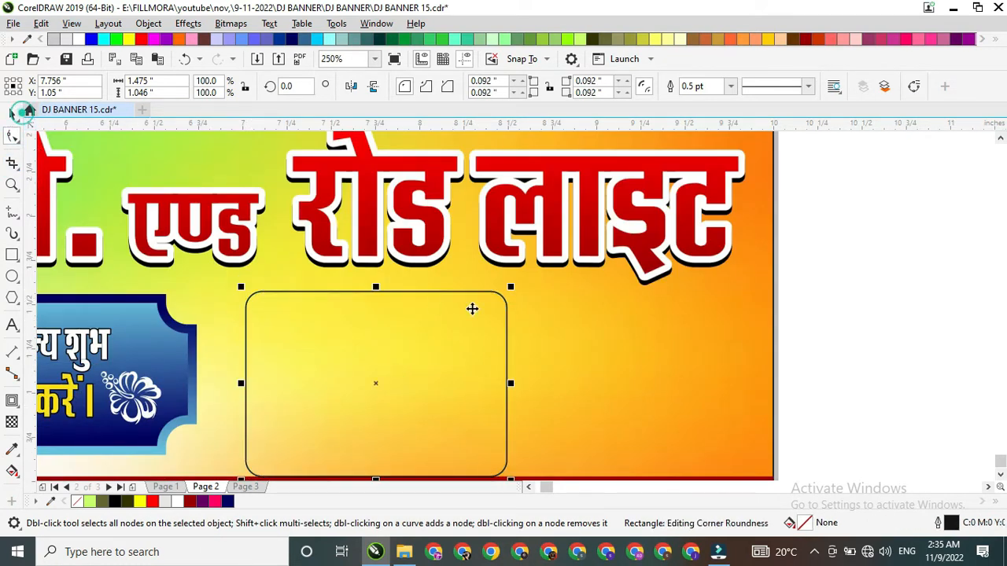
scroll(398, 292, down, 2)
scroll(404, 281, up, 2)
drag(407, 283, 408, 297)
scroll(511, 321, down, 1)
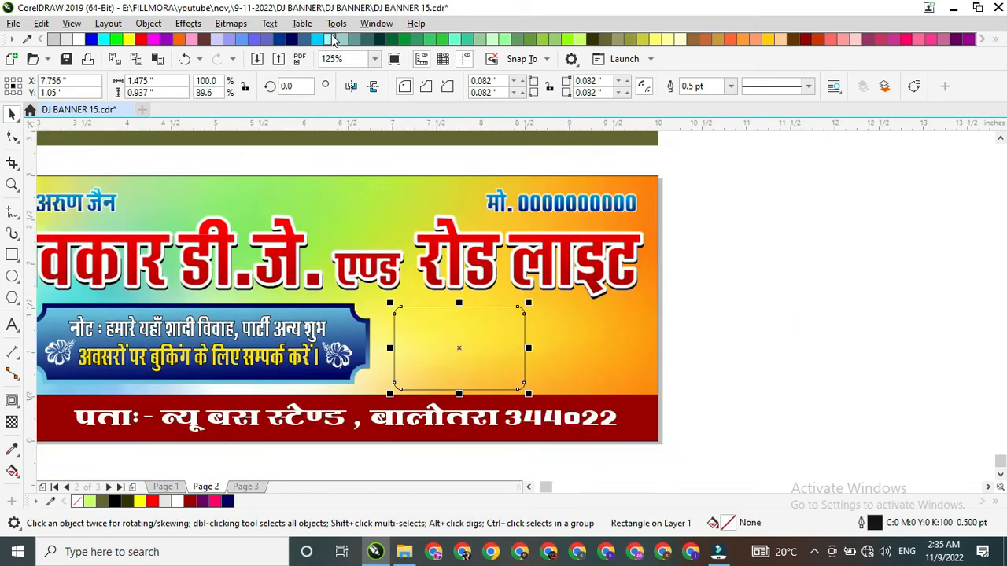
Step: Fill the rounded rectangle with dark blue (#003399) and remove its outline
click(277, 39)
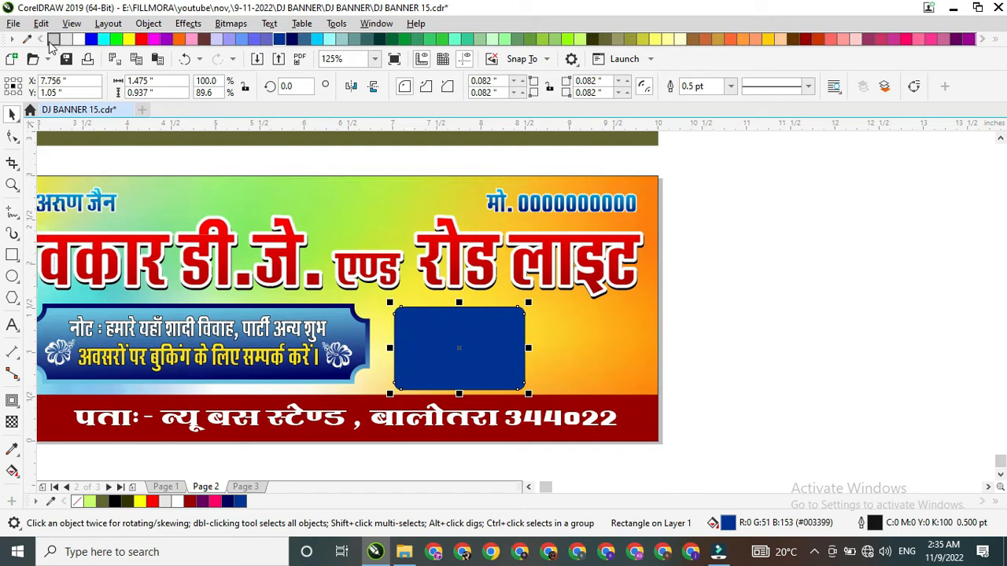
click(996, 41)
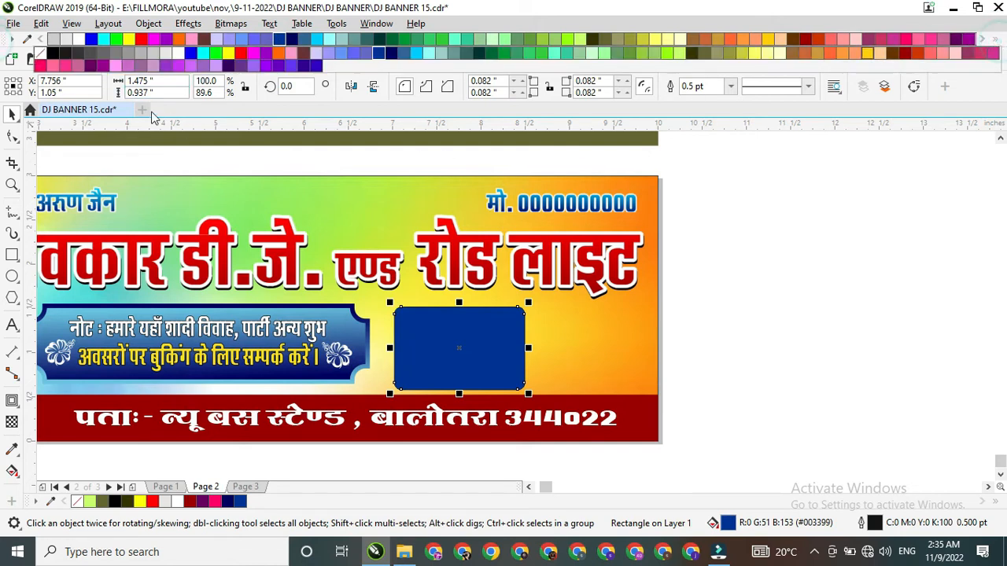
right_click(41, 56)
Step: Add a single inward contour of about 0.042 in to the blue rounded rectangle and break the contour apart
click(12, 401)
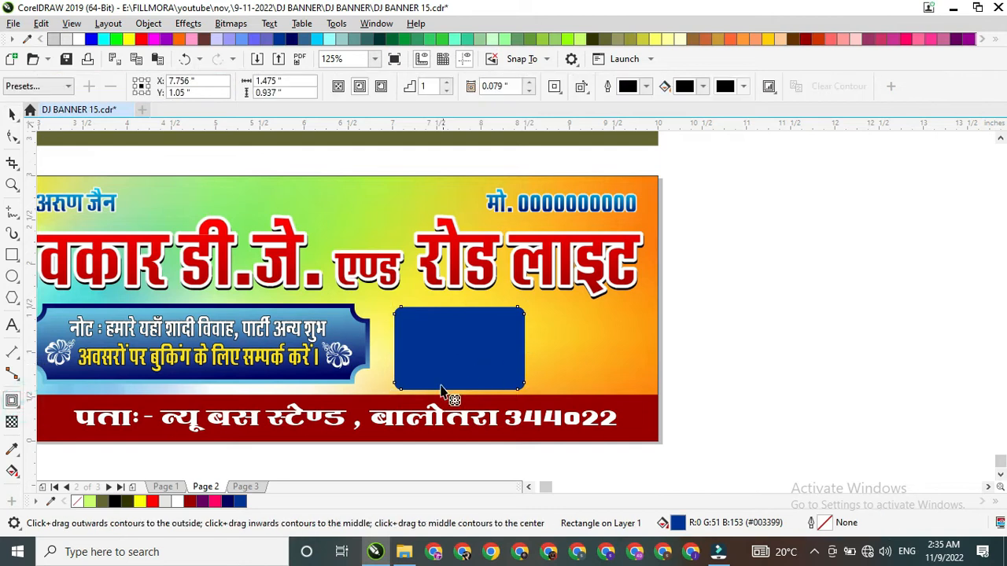
drag(407, 398, 406, 380)
scroll(428, 324, up, 2)
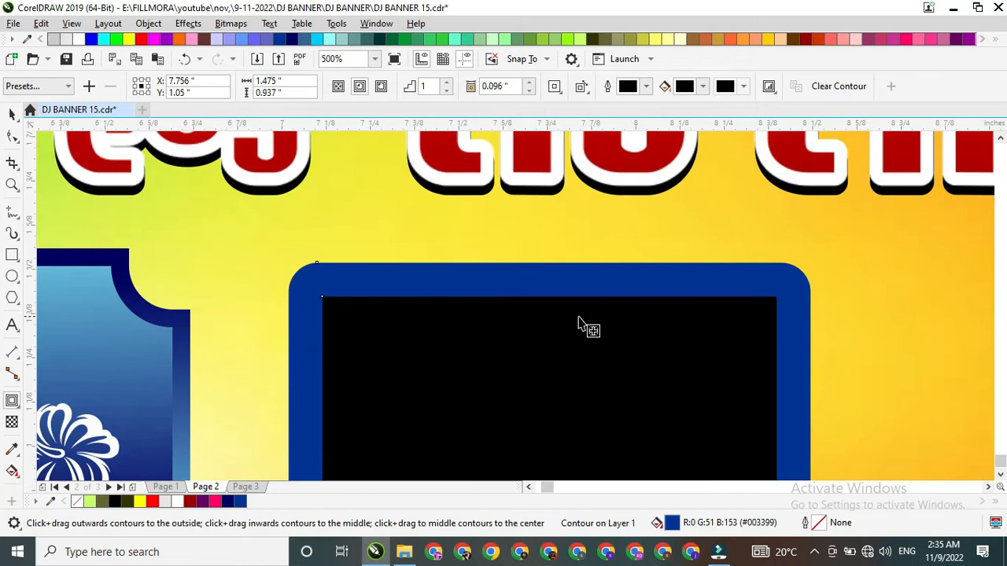
drag(795, 295, 813, 292)
scroll(625, 273, down, 2)
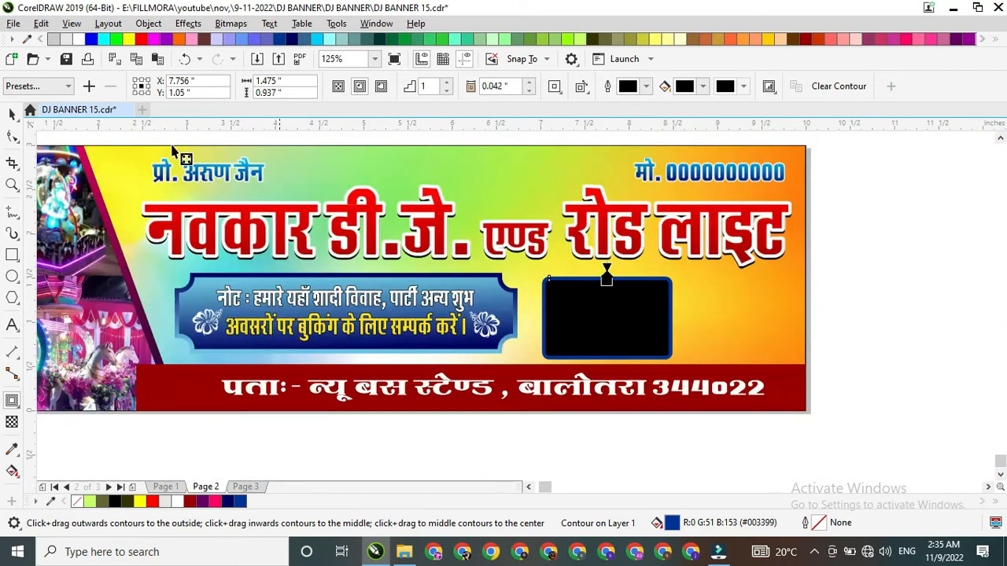
click(11, 111)
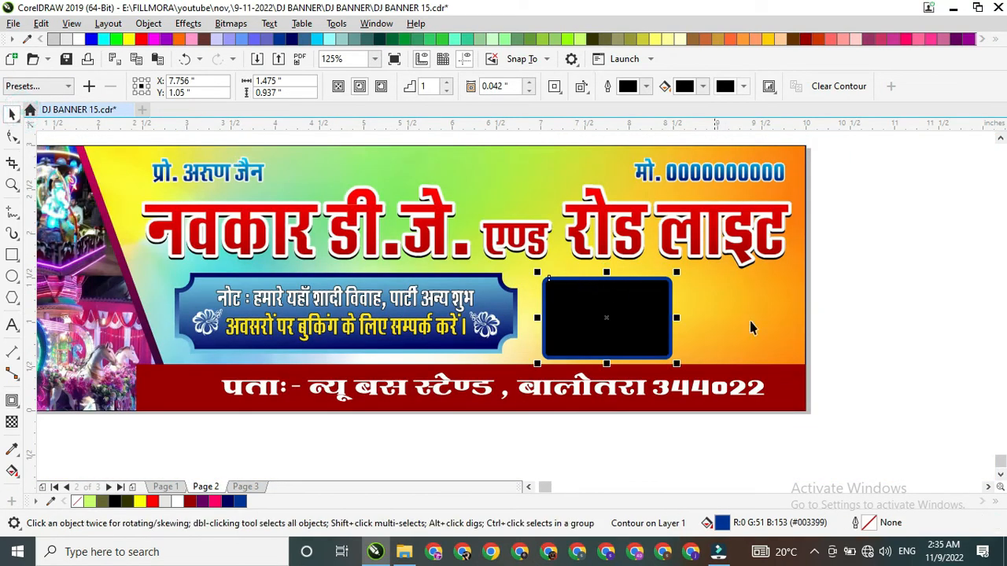
key(ctrl+k)
click(868, 301)
Step: PowerClip the upper light-tower photo from the materials panel into the black inner shape of the blue frame
scroll(568, 291, down, 1)
click(599, 171)
scroll(641, 244, down, 1)
click(629, 167)
right_click(629, 167)
click(661, 309)
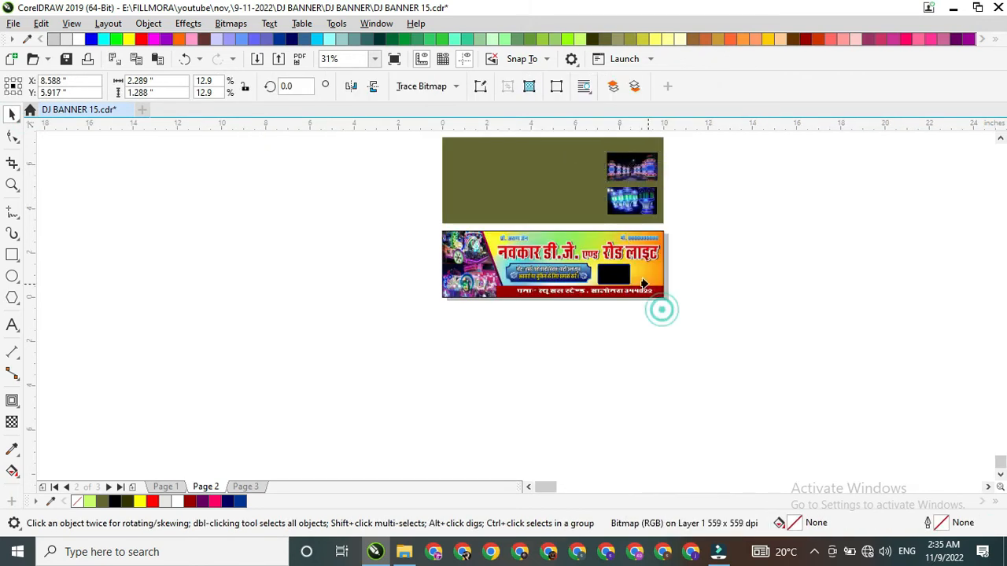
click(626, 276)
Step: Scale the clipped tower photo to about 1.57 × 0.88 in so it fits the frame, and finish editing the PowerClip
scroll(621, 275, up, 2)
double_click(620, 274)
click(621, 274)
drag(692, 224, 663, 236)
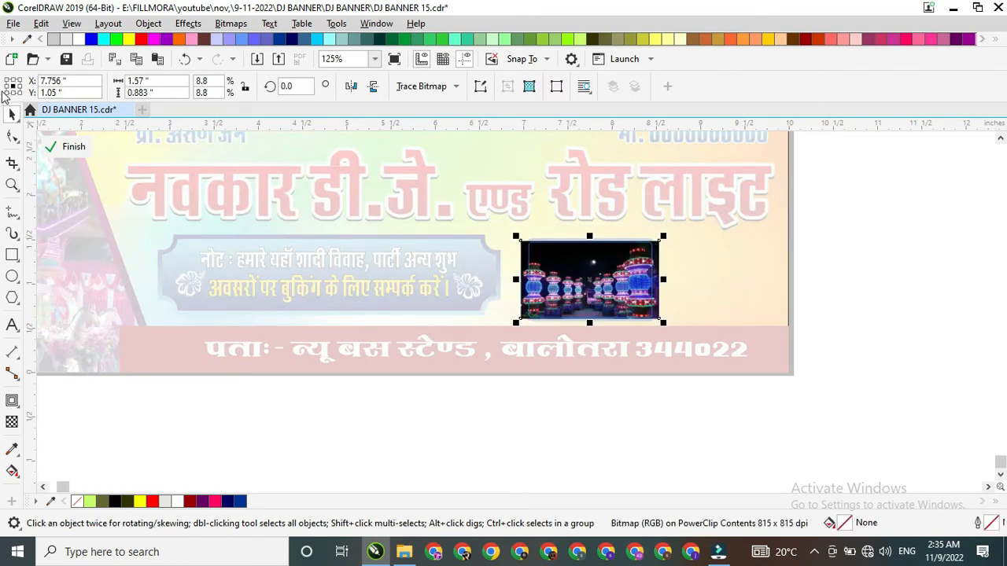
click(88, 148)
scroll(727, 271, down, 1)
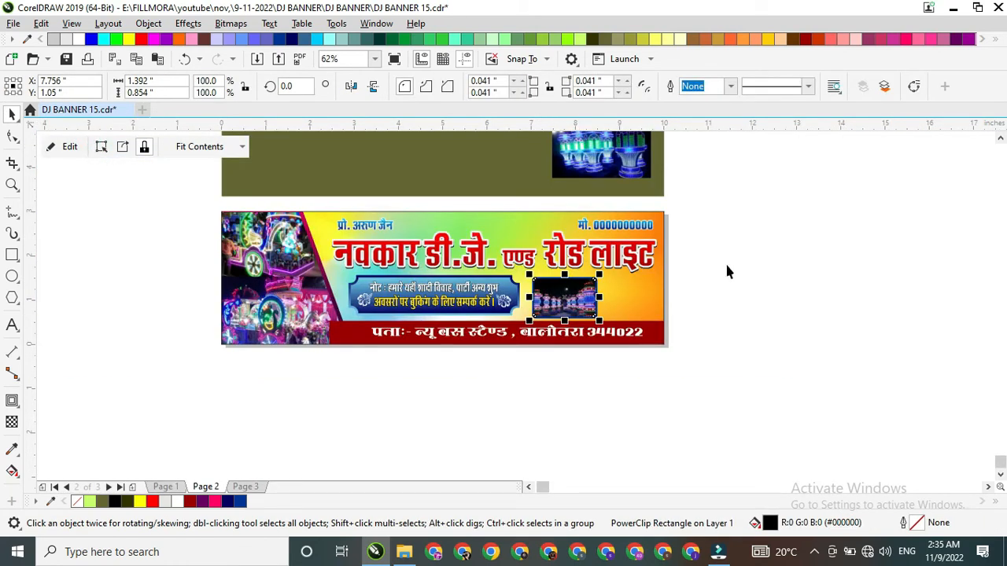
Step: Duplicate the framed photo beside the original and scale the pair down slightly to fit between the note panel and the banner's edge
scroll(600, 299, up, 1)
drag(511, 295, 646, 292)
drag(774, 228, 420, 358)
drag(693, 275, 681, 281)
drag(718, 248, 711, 252)
drag(548, 289, 549, 285)
Step: Group the two framed photos and align them with the note panel on their horizontal centre line
key(ctrl+g)
shift+click(414, 280)
key(e)
click(781, 280)
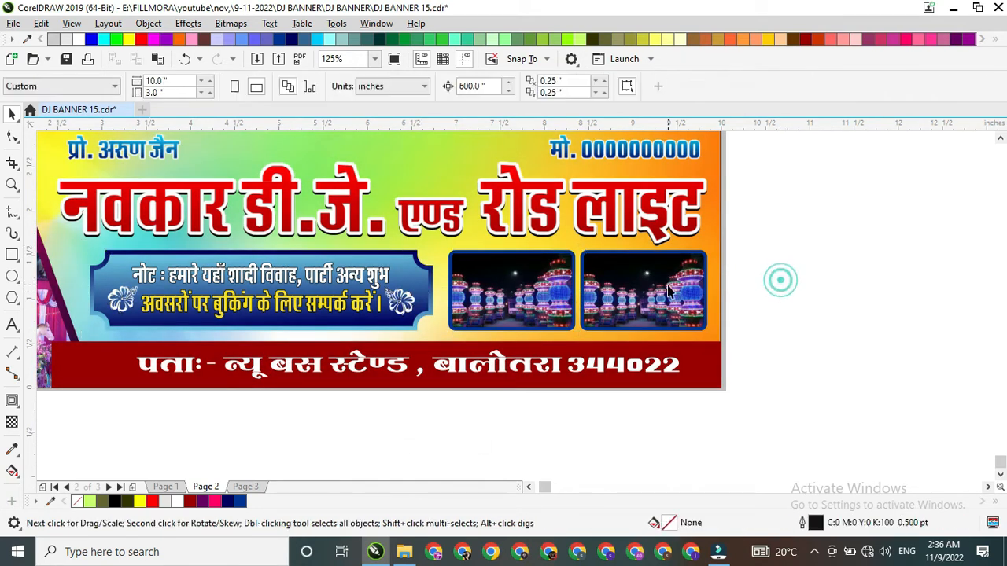
Step: Ungroup the framed photos and PowerClip the green-lit tower photo from the materials panel into the second frame
click(668, 286)
key(ctrl+u)
click(755, 282)
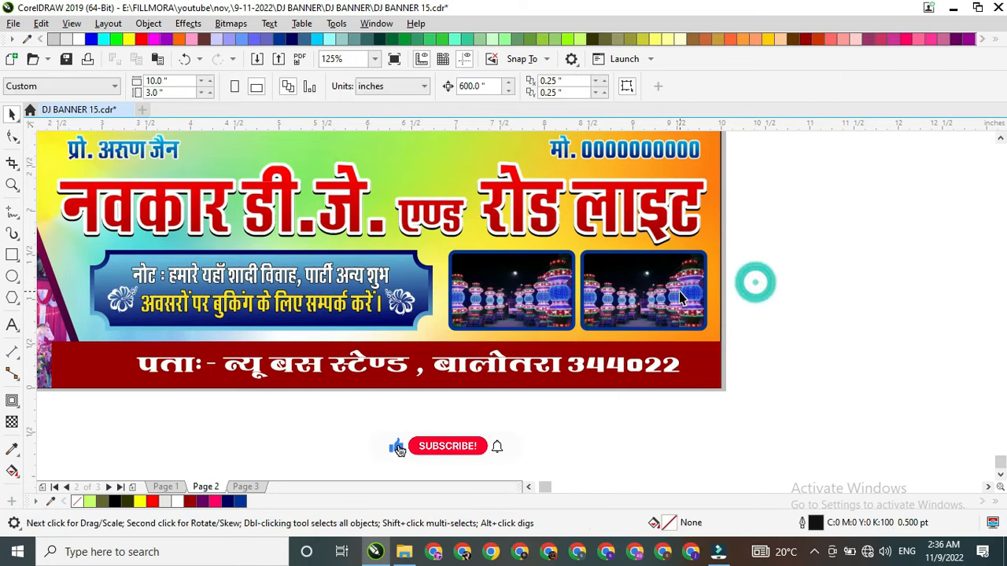
click(677, 297)
scroll(677, 298, down, 1)
click(646, 171)
right_click(646, 178)
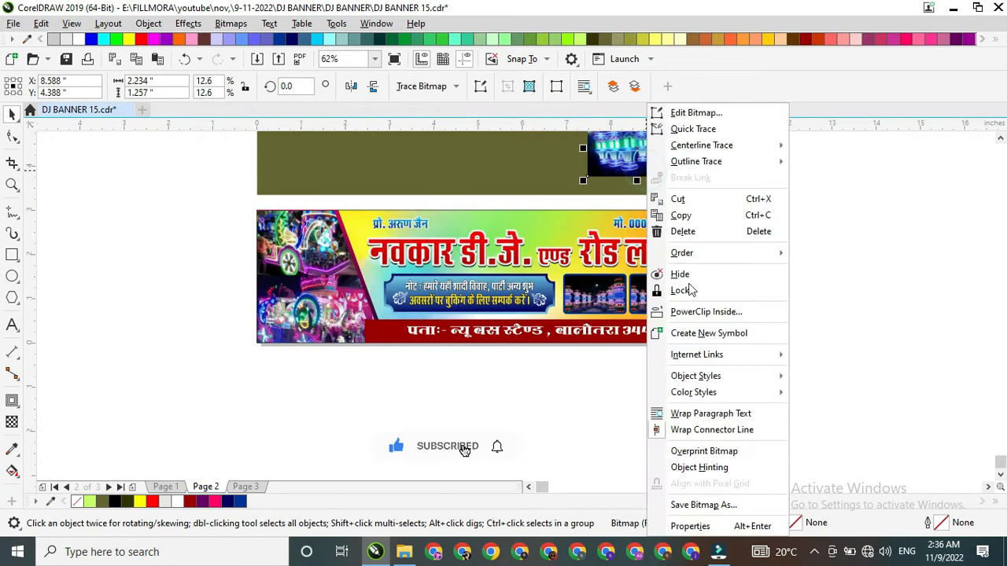
click(704, 312)
click(655, 286)
Step: Scale the green-lit tower photo to about 1.52 × 0.86 in inside the second frame and finish editing the PowerClip
double_click(656, 286)
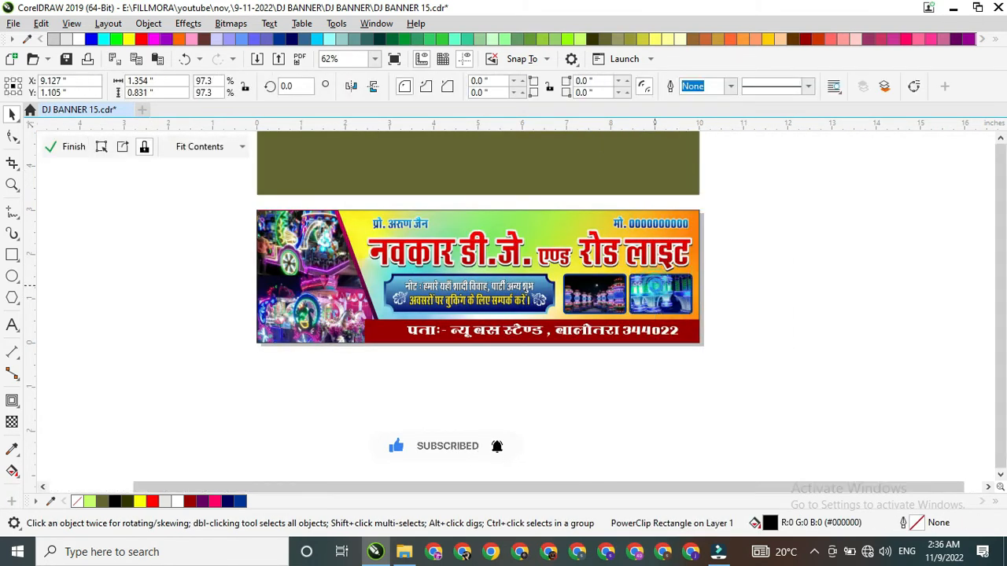
click(659, 286)
scroll(705, 281, up, 2)
drag(726, 218, 664, 254)
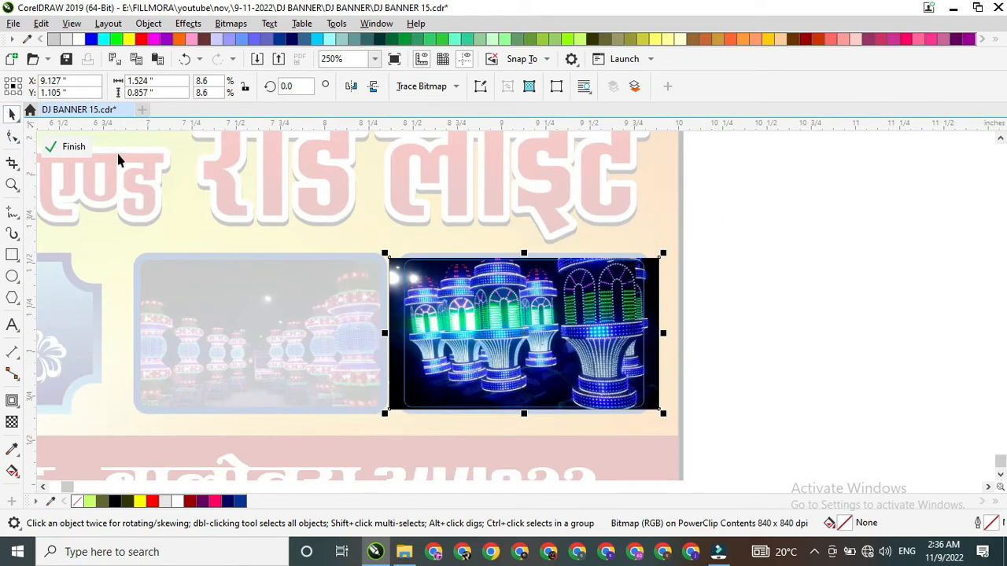
click(65, 152)
scroll(506, 331, down, 2)
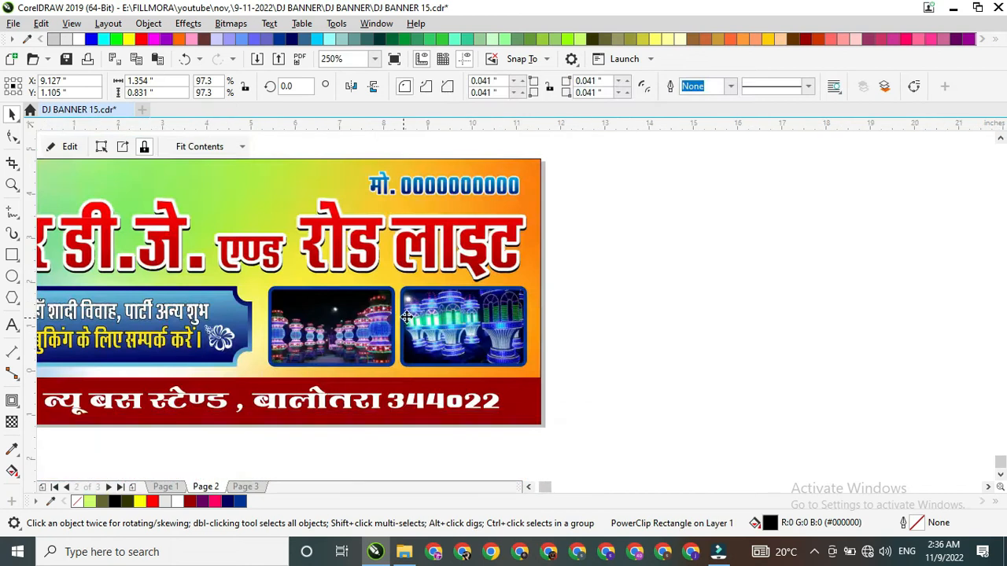
click(506, 330)
Step: Remove the outline from the 10 × 3 in banner background rectangle
scroll(422, 330, down, 1)
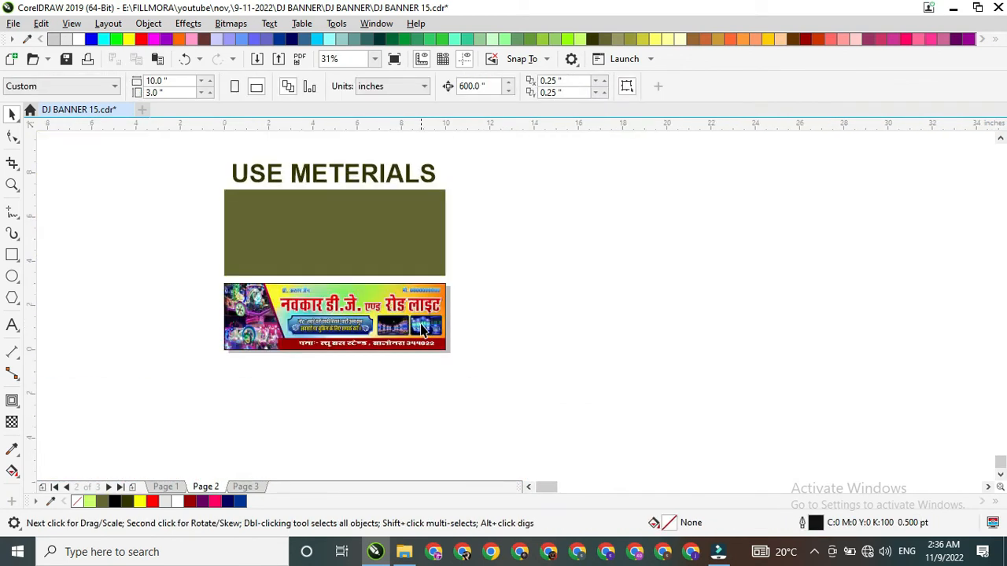
click(363, 296)
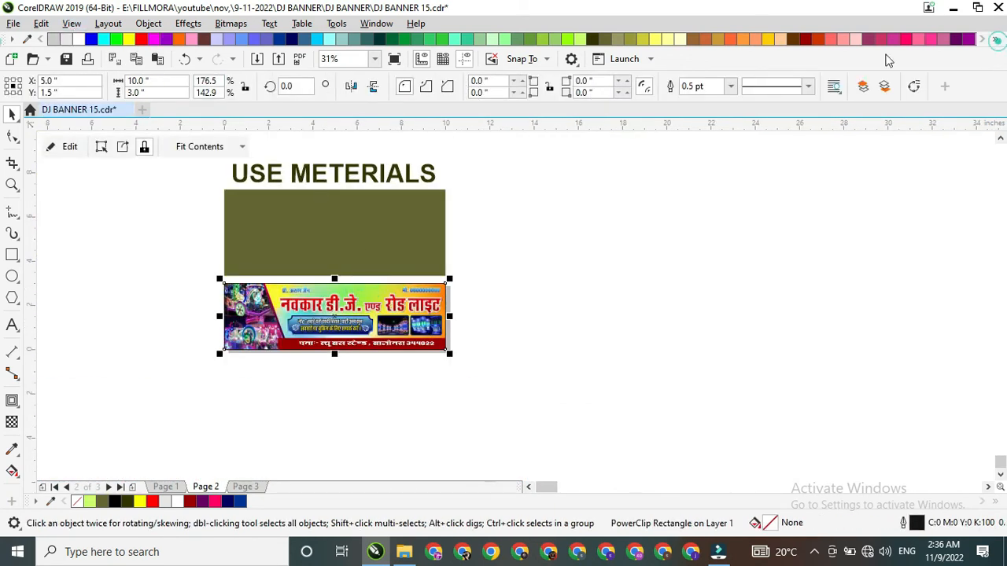
click(997, 39)
click(213, 196)
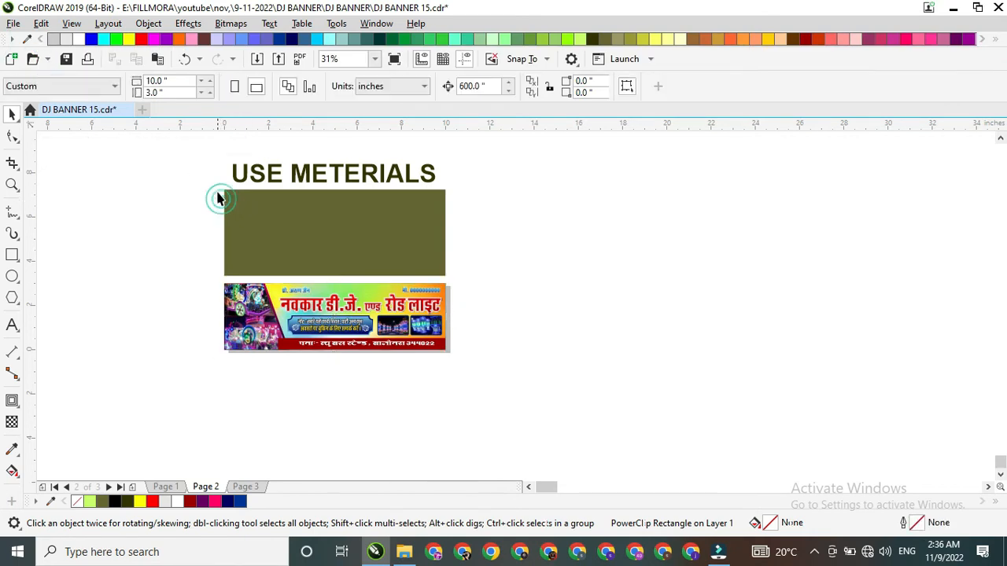
Step: Delete the materials heading and the empty olive panel above the banner
drag(211, 157, 496, 264)
key(Delete)
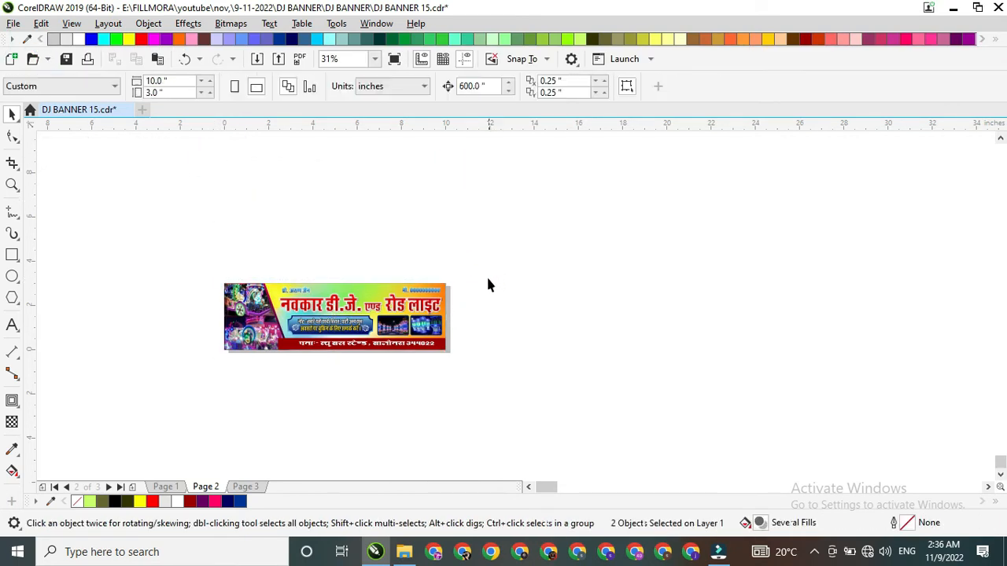
scroll(273, 365, up, 1)
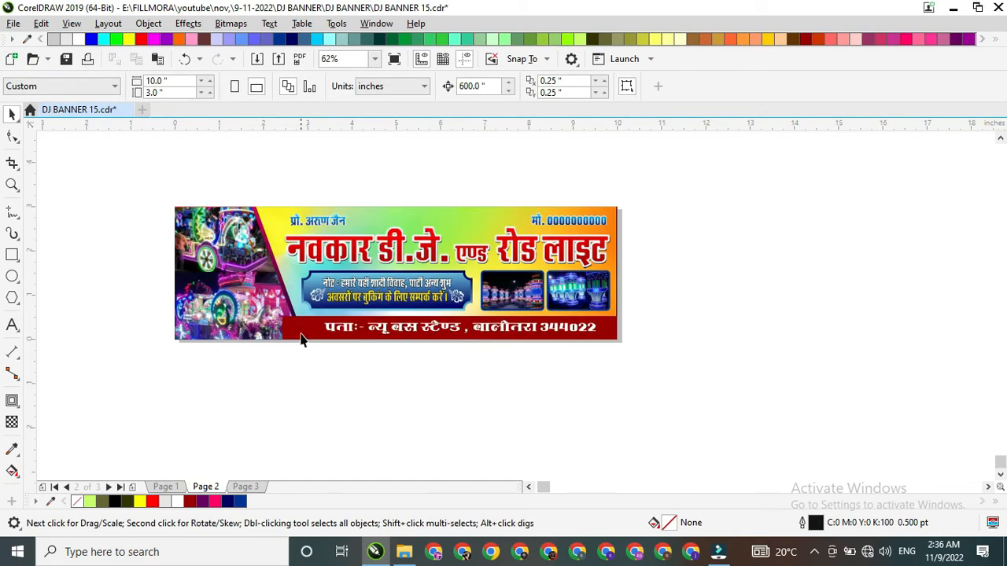
Step: Edit the banner's PowerClip contents and reorder the dark red strip between the background and the slanted photo panel
right_click(301, 341)
click(330, 279)
click(291, 278)
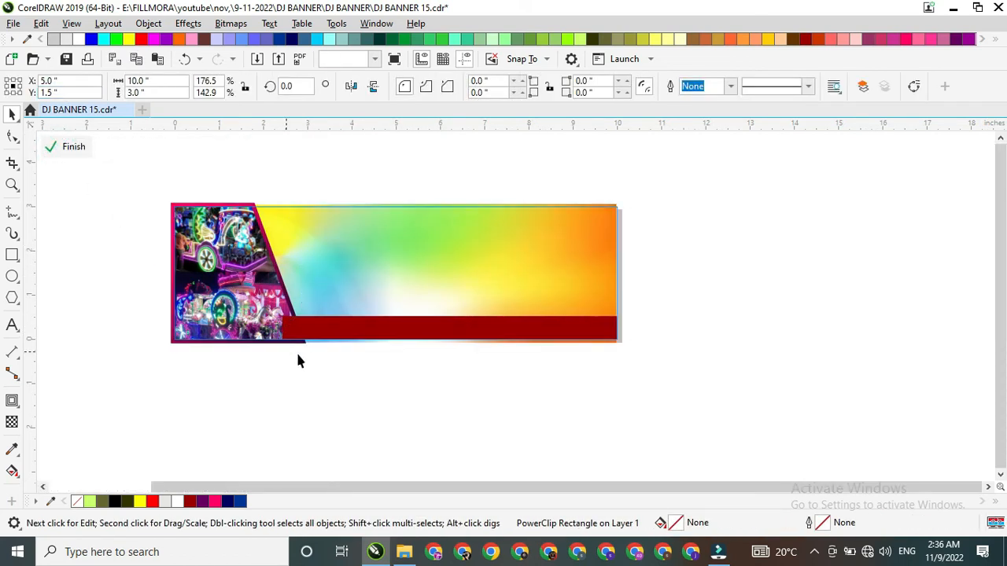
click(308, 334)
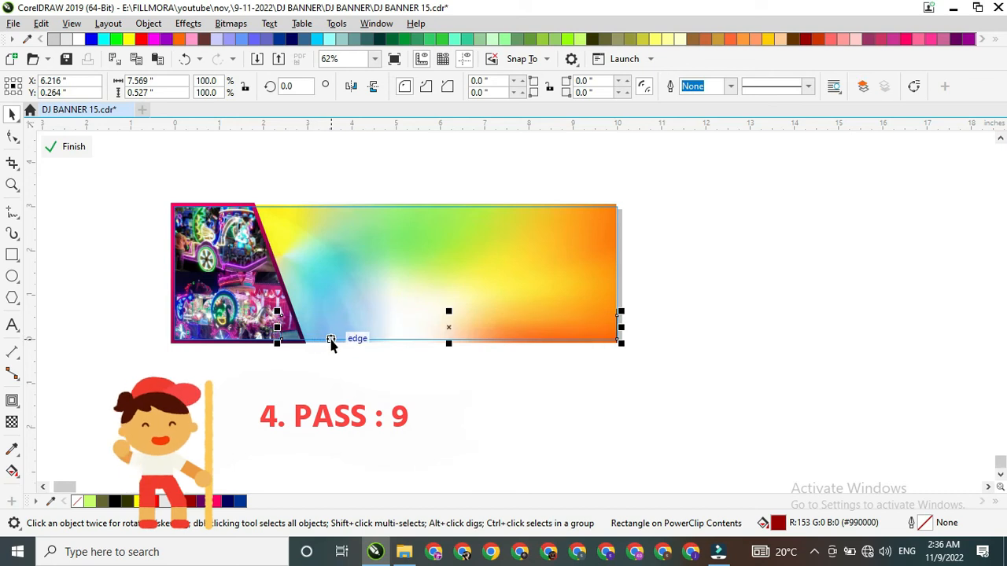
key(shift+Page_Up)
click(383, 366)
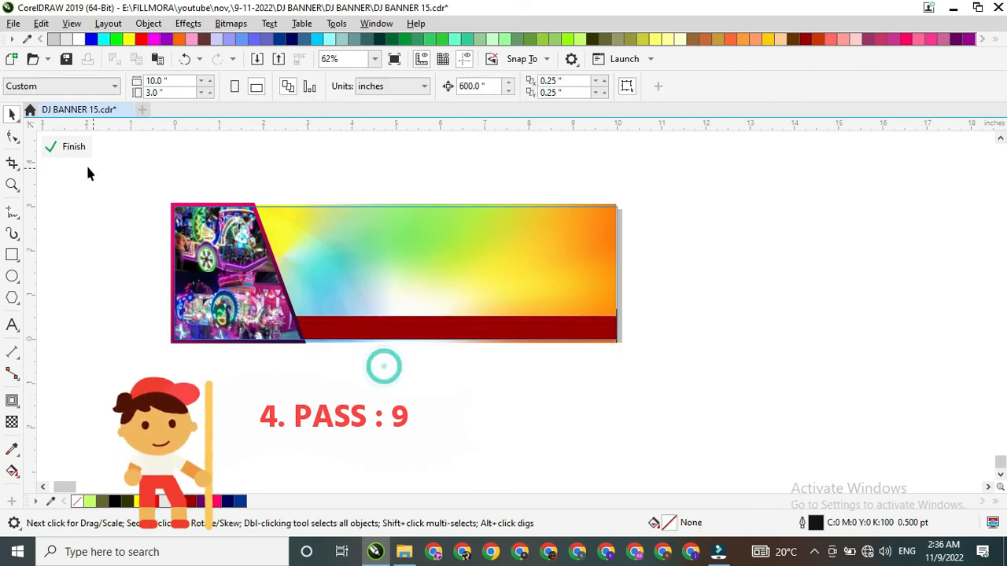
click(54, 148)
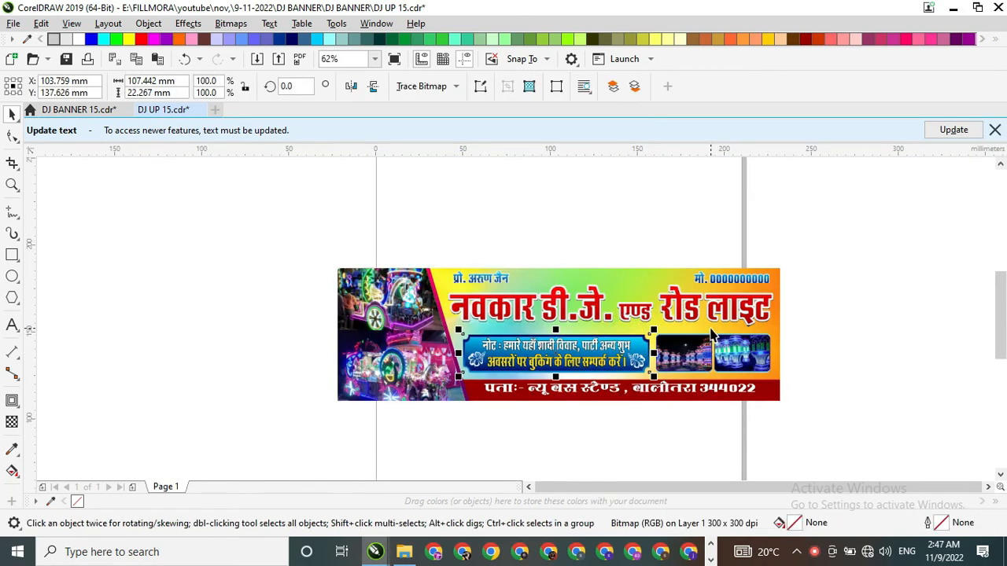
Step: Dismiss the text-update notice in DJ UP 15.cdr and examine the complete banner design
scroll(712, 335, up, 2)
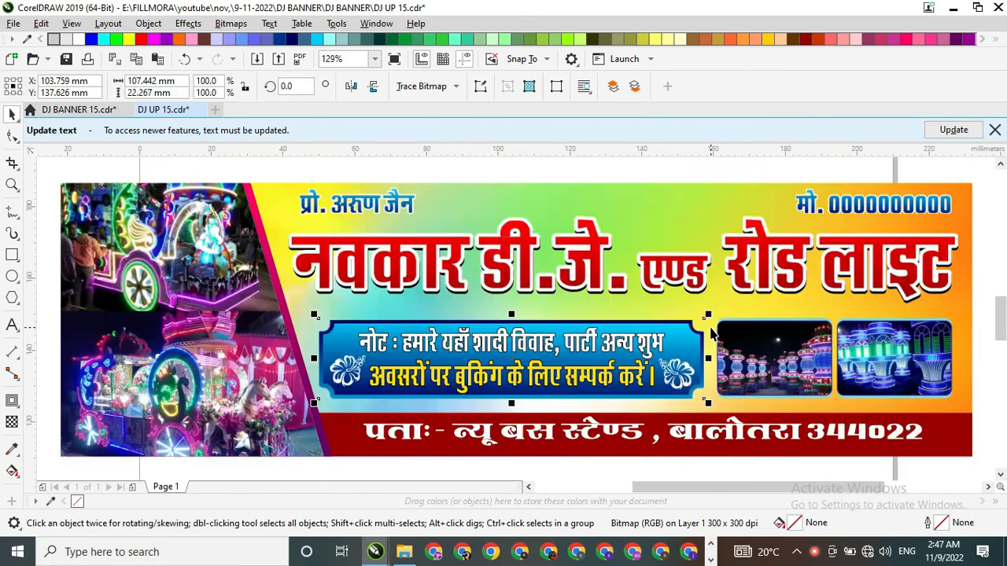
click(729, 179)
click(995, 127)
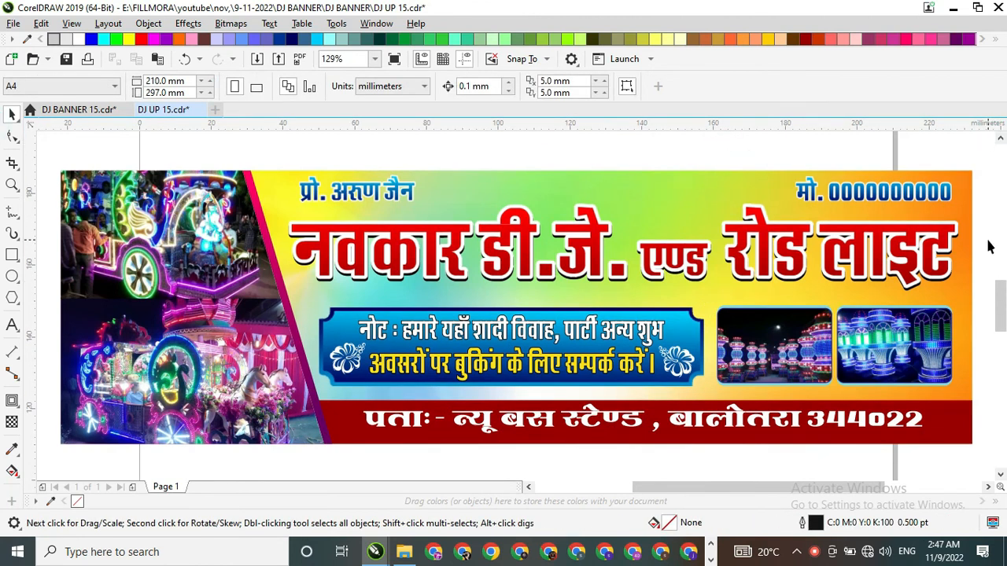